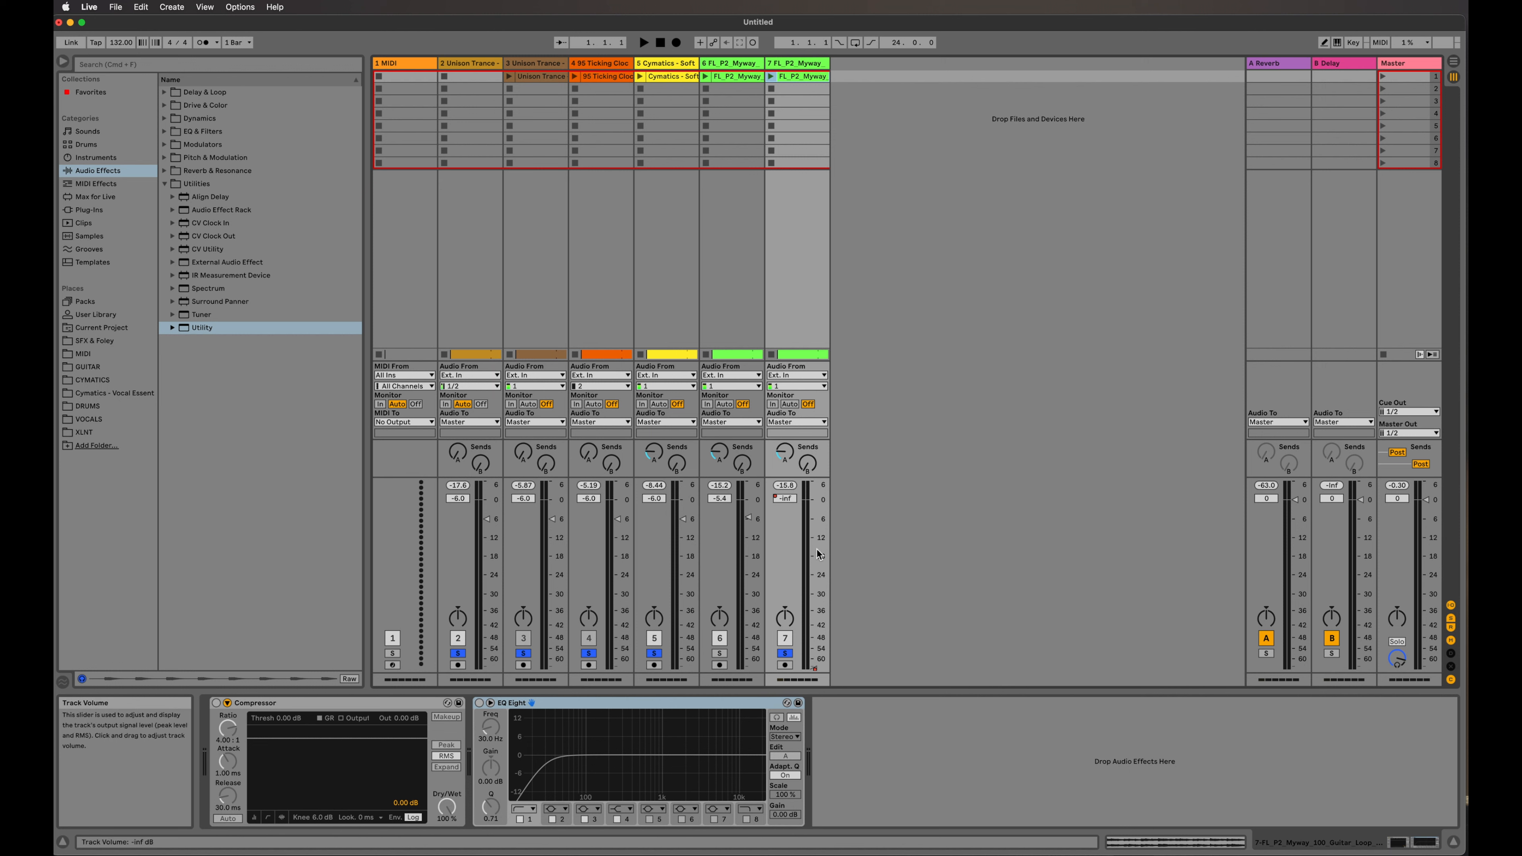
# Select guitar track 6 and play the mix with track 7 soloed, watching both tracks' volume faders, and stop playback
pyautogui.click(743, 63)
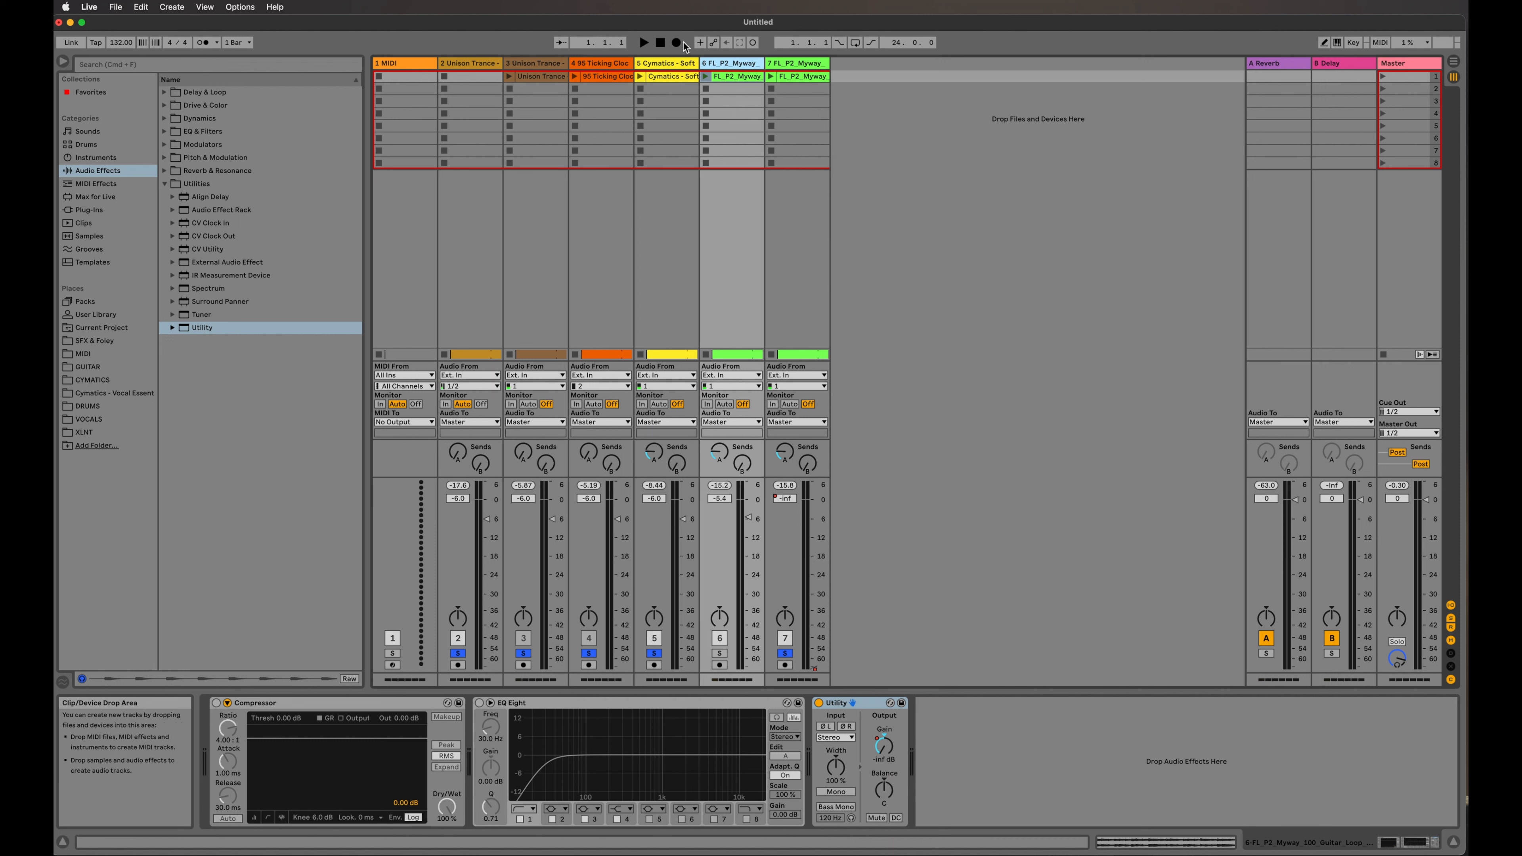
pyautogui.click(643, 43)
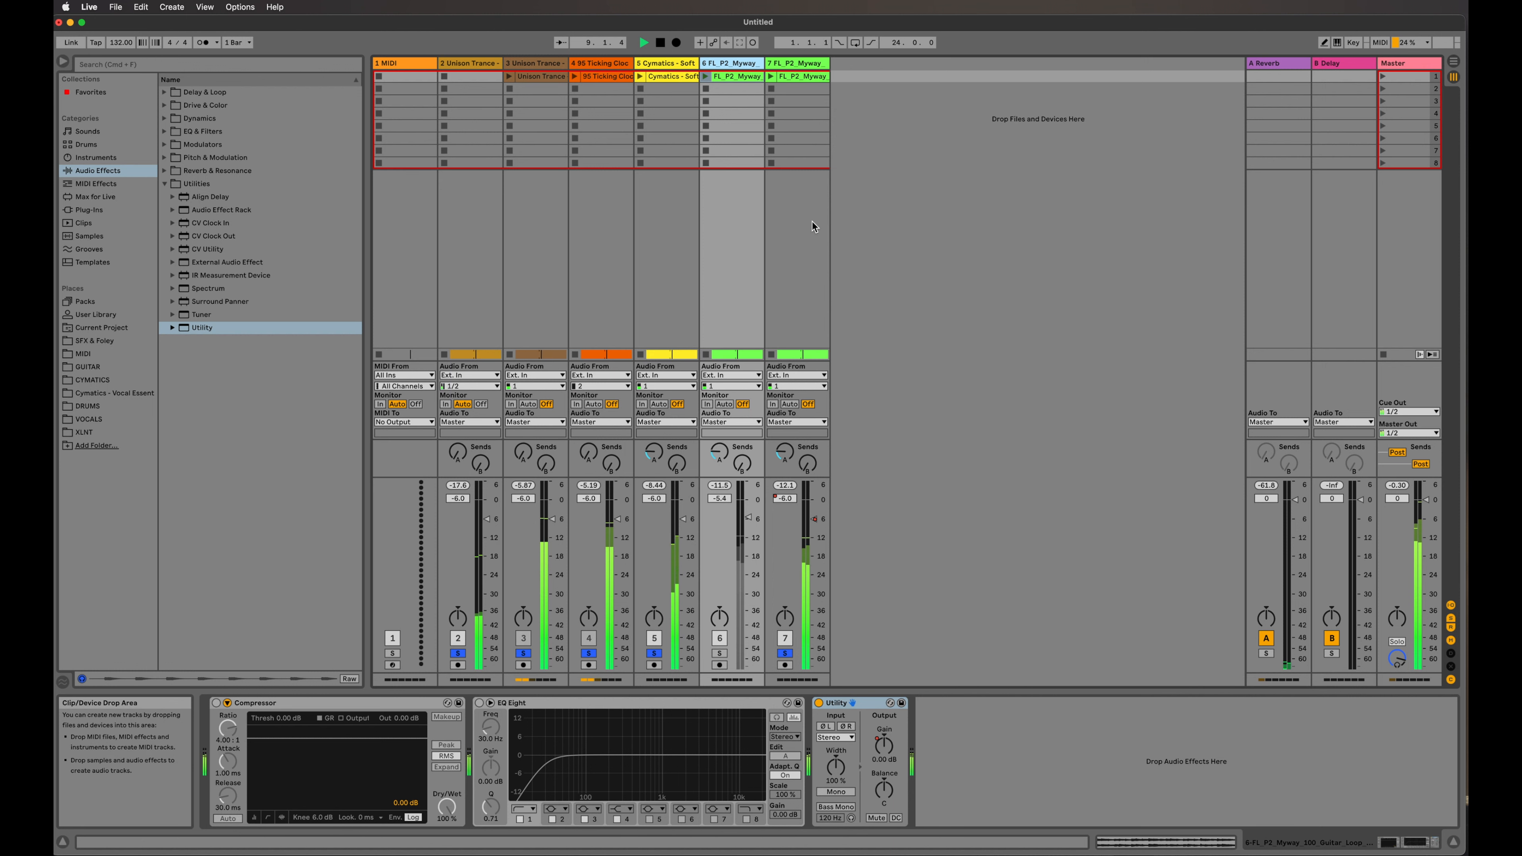
pyautogui.click(660, 42)
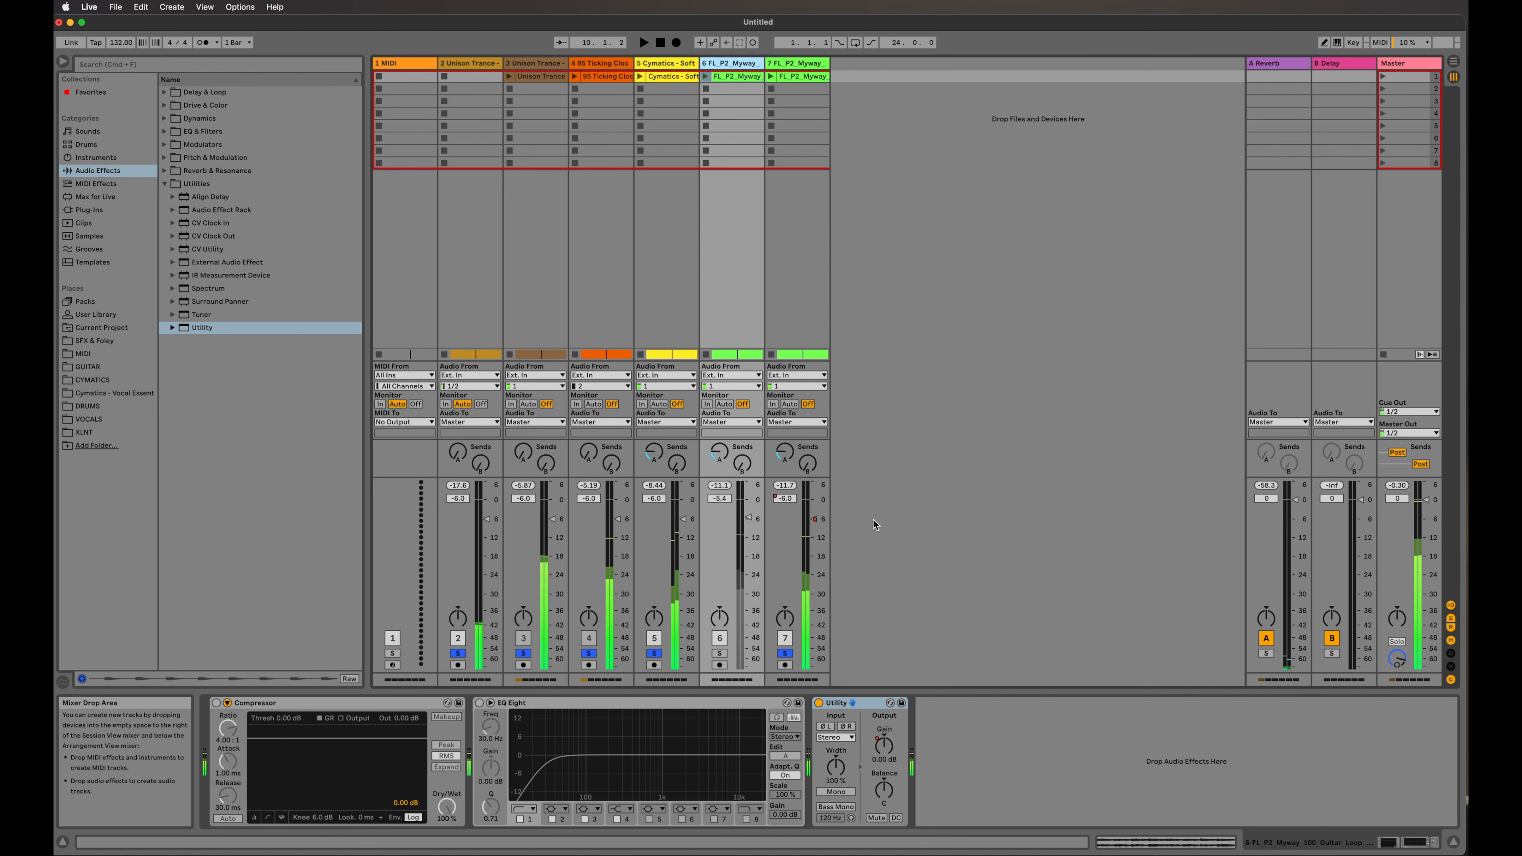
# Solo guitar track 6 instead of track 7, play the arrangement from the start and watch its fader in Session View
pyautogui.press('Tab')
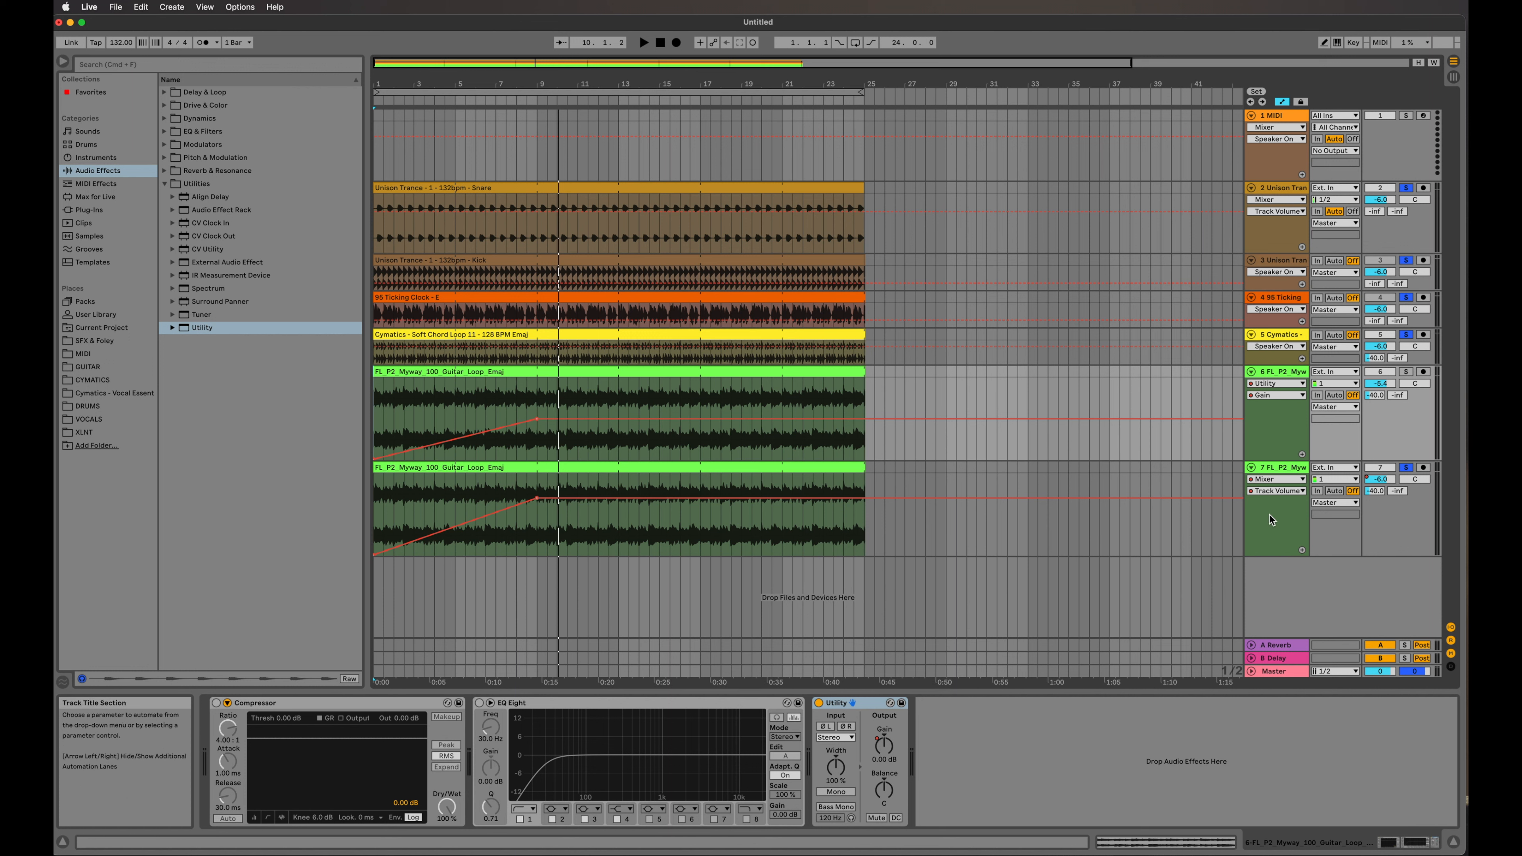
pyautogui.click(1274, 439)
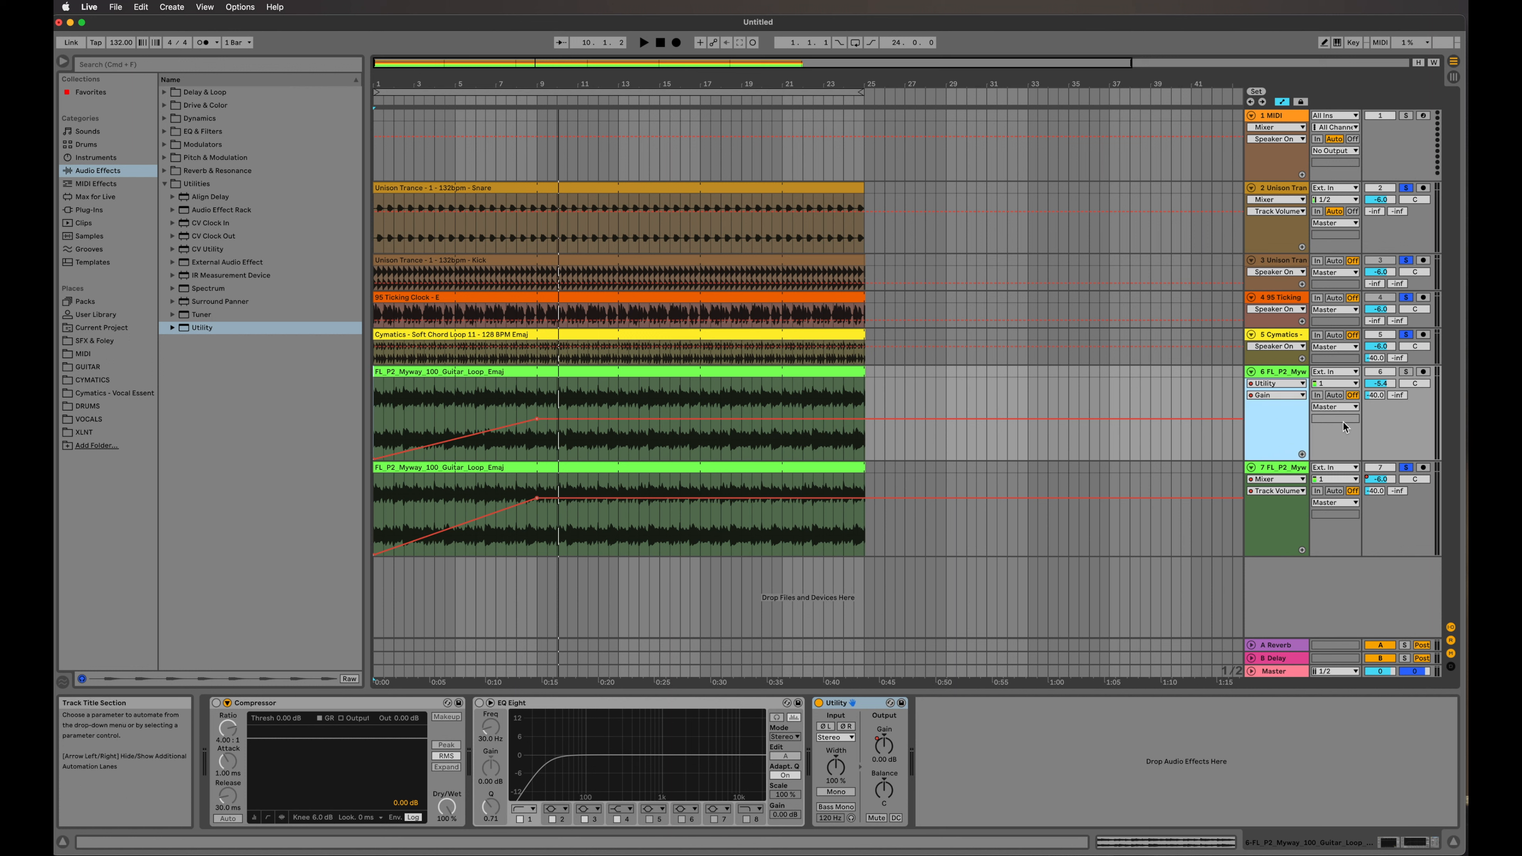
pyautogui.click(1406, 373)
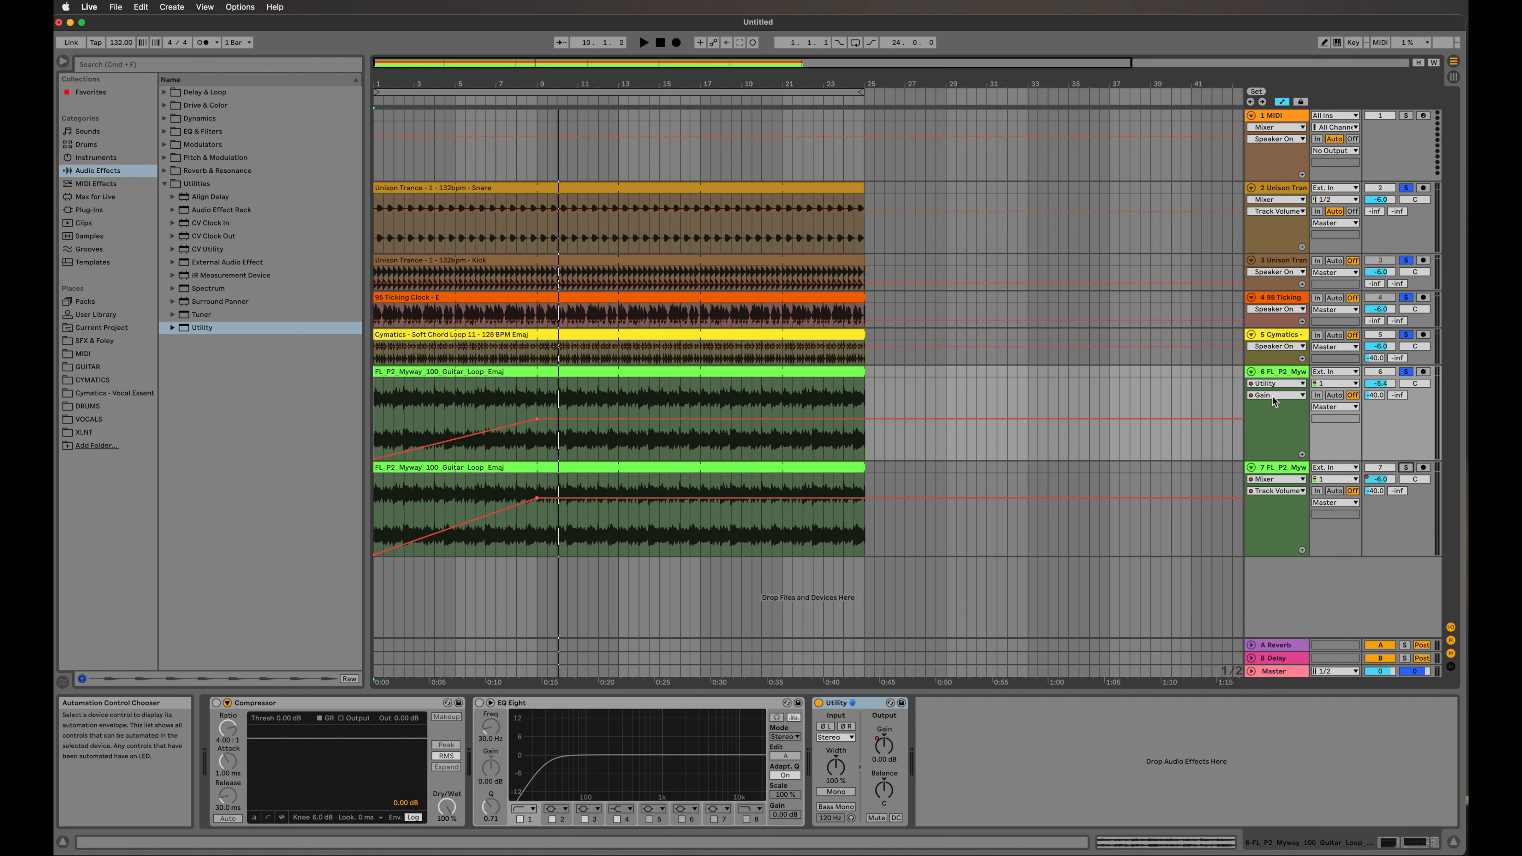
pyautogui.click(645, 44)
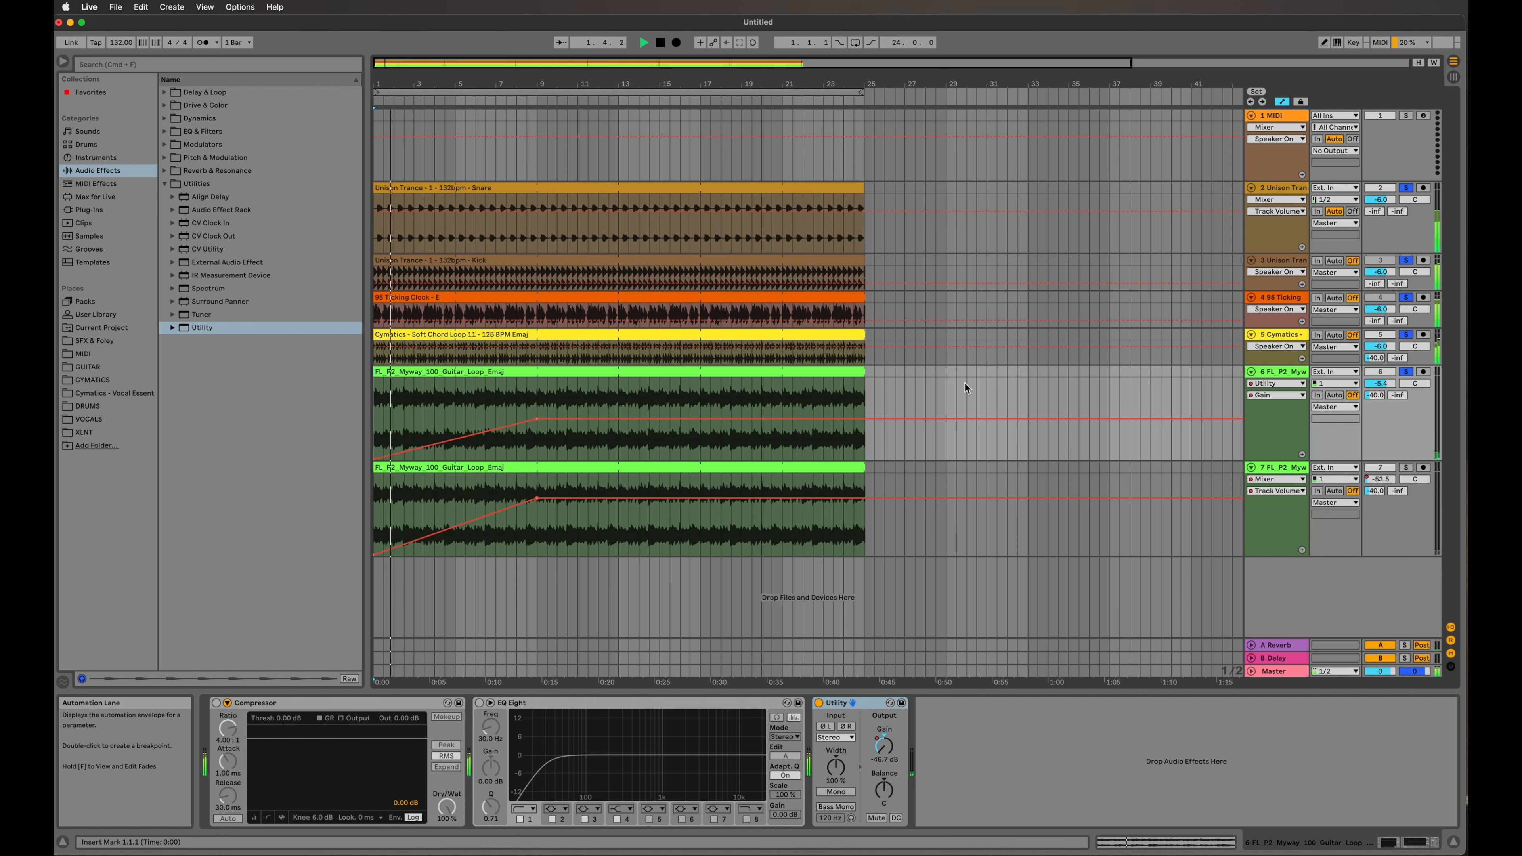
pyautogui.press('Tab')
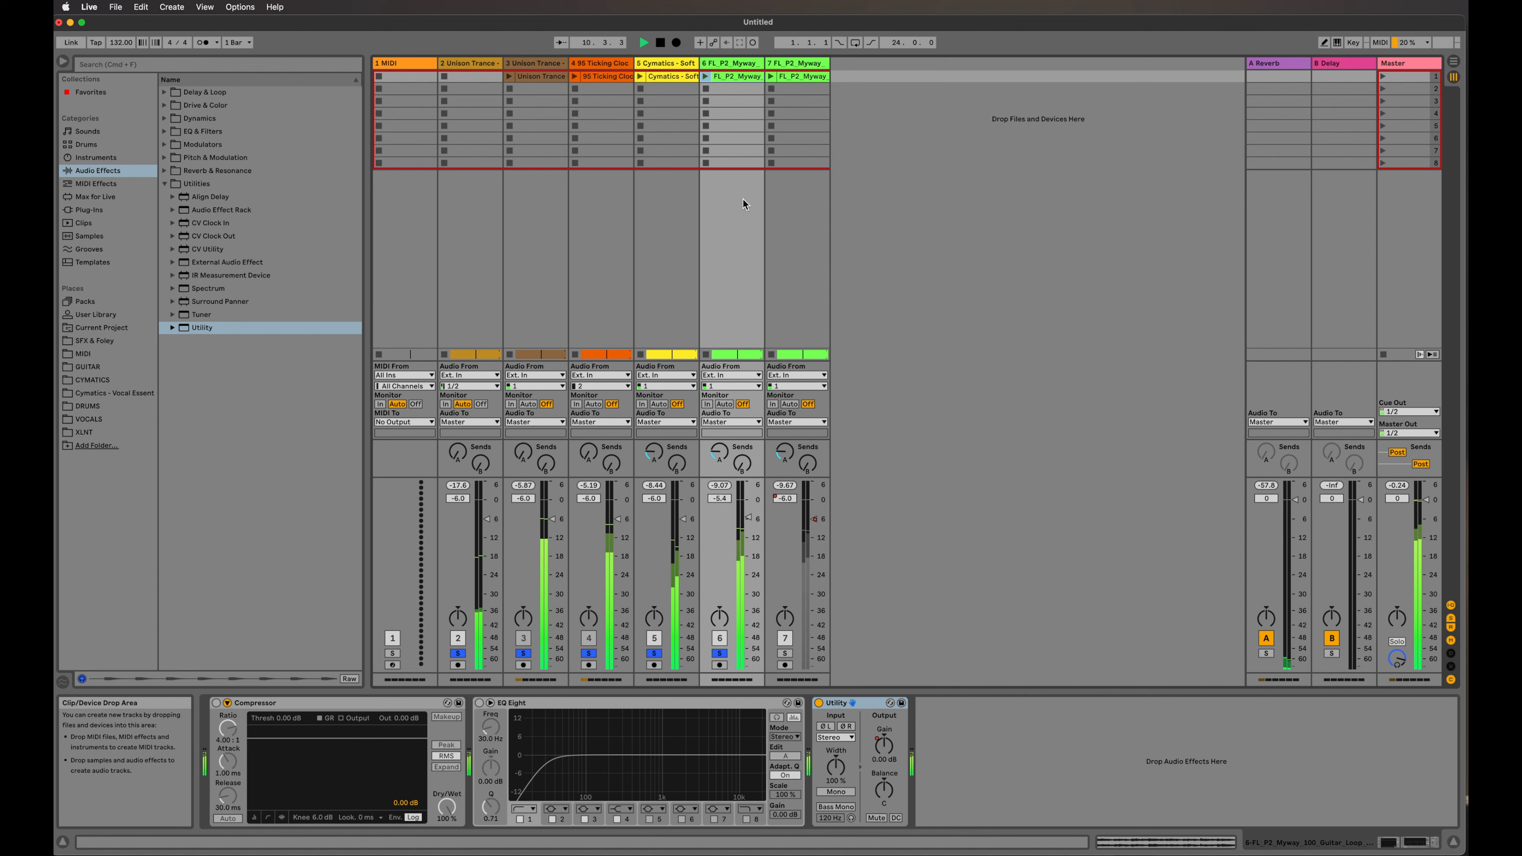
pyautogui.click(664, 43)
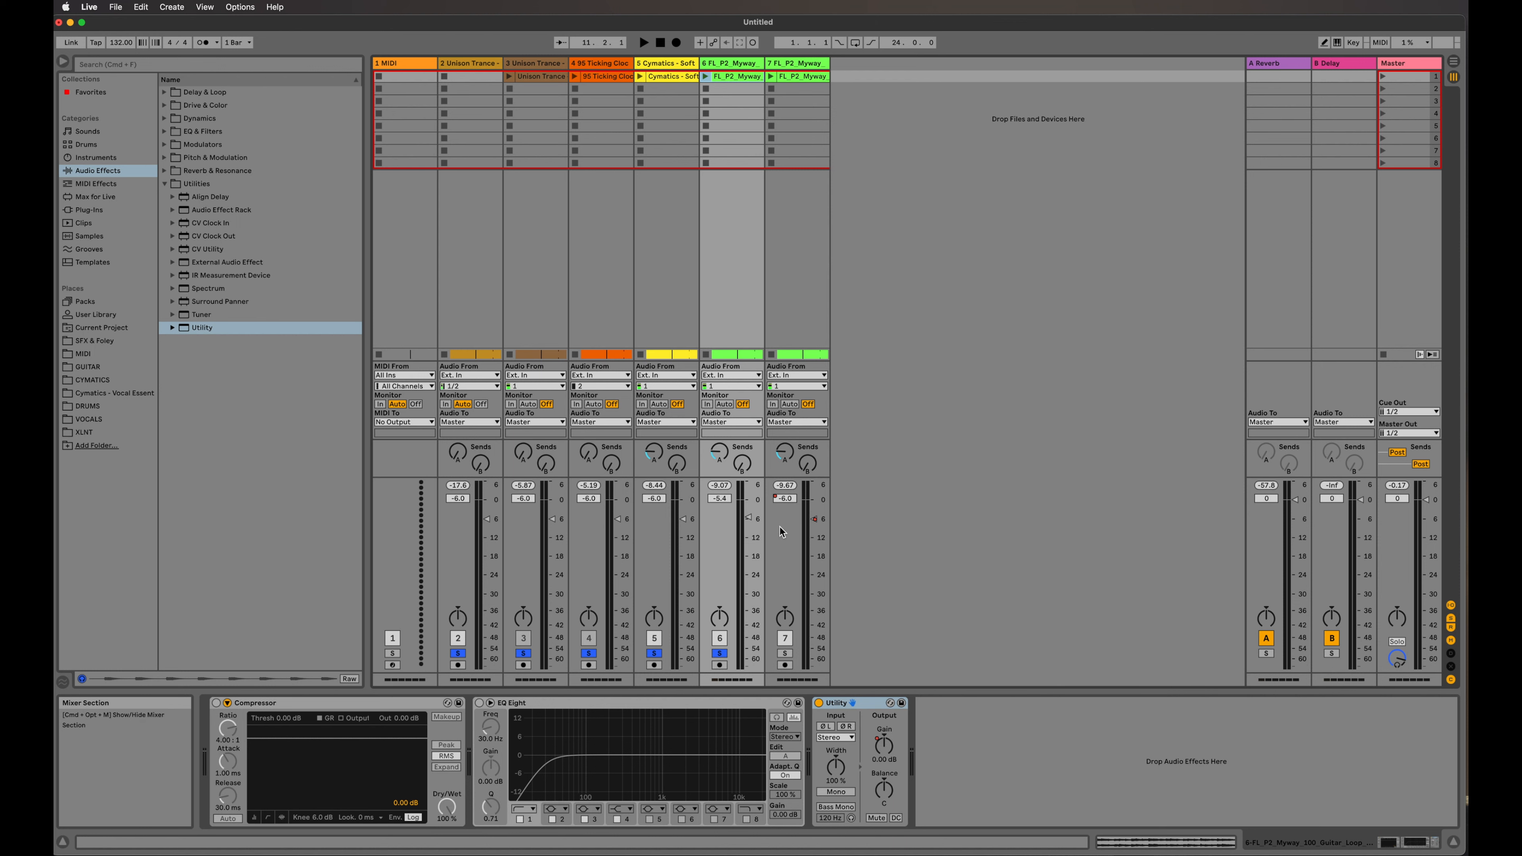
# Lower track 7's volume fader to about -11.8 dB in the mixer, overriding its volume automation
pyautogui.press('Tab')
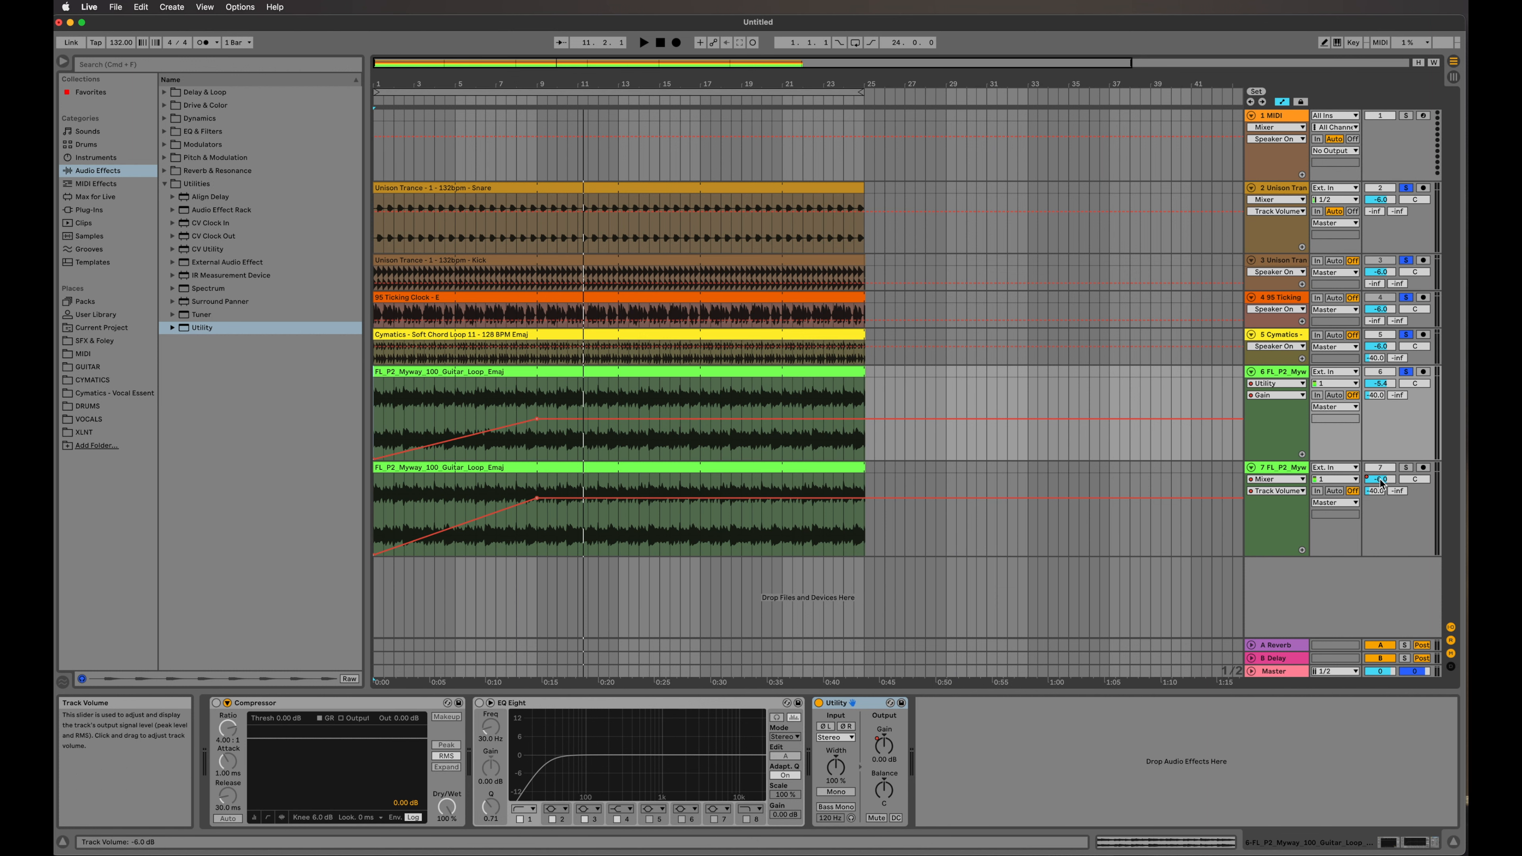
pyautogui.press('Tab')
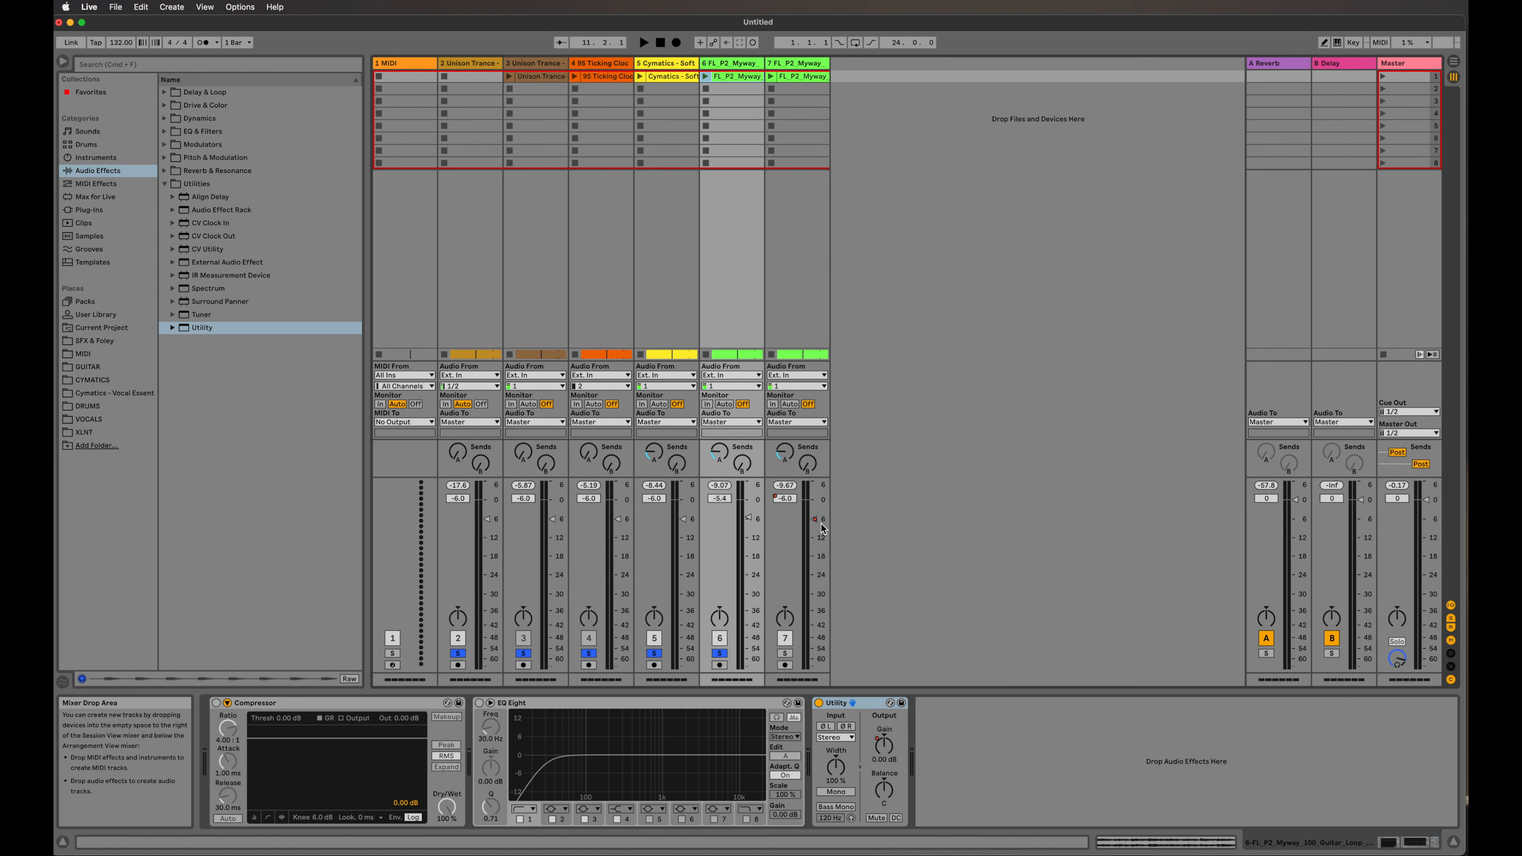
pyautogui.moveTo(815, 522); pyautogui.dragTo(814, 524)
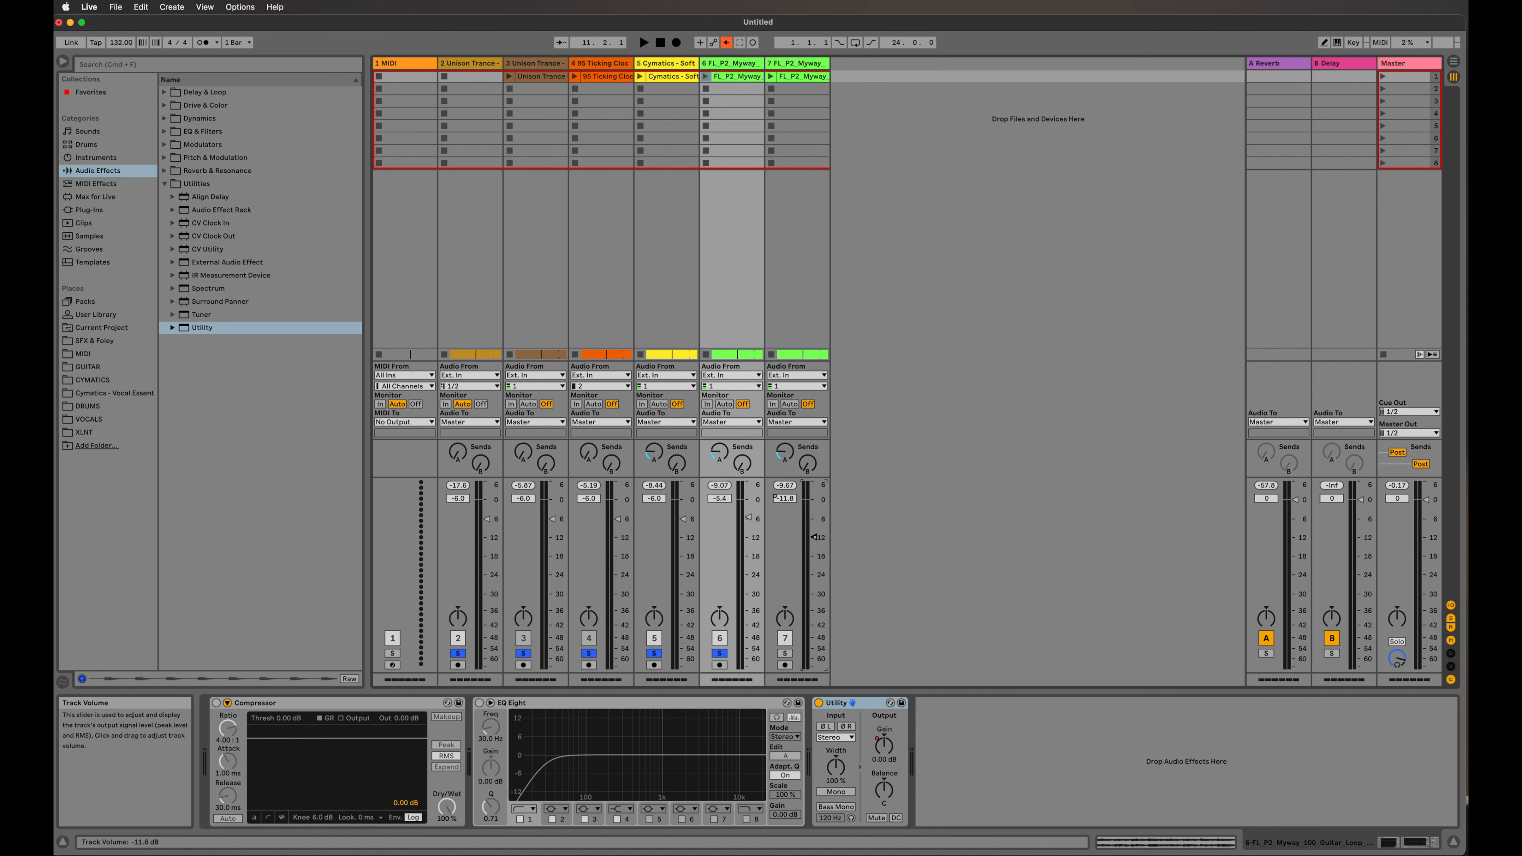
# Solo track 7 instead of track 6, restart playback from the beginning and move track 7's volume fader while it plays
pyautogui.click(721, 654)
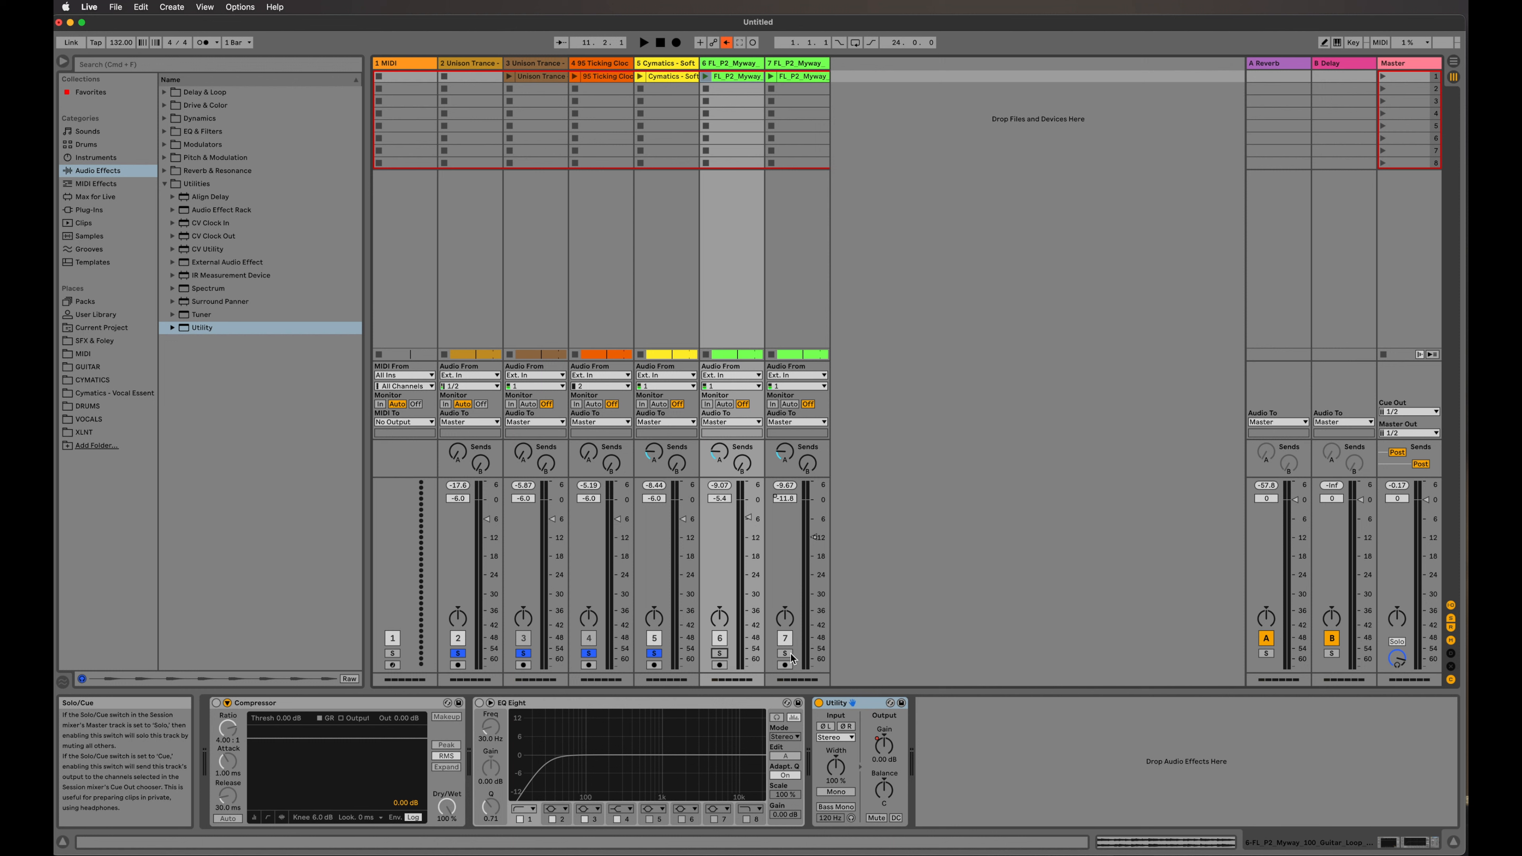
pyautogui.click(789, 655)
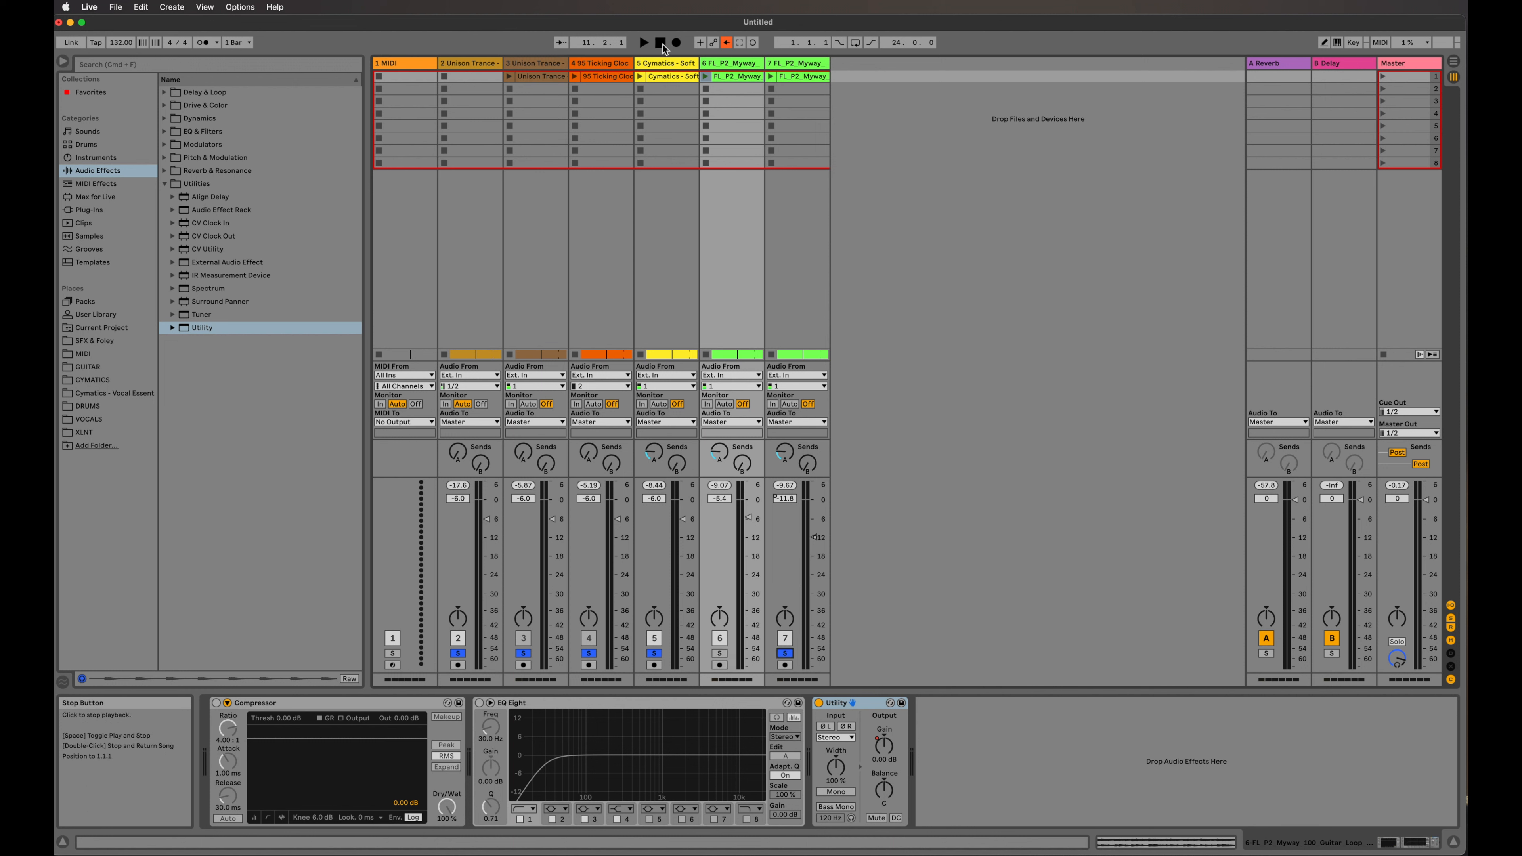
pyautogui.click(662, 44)
pyautogui.click(644, 45)
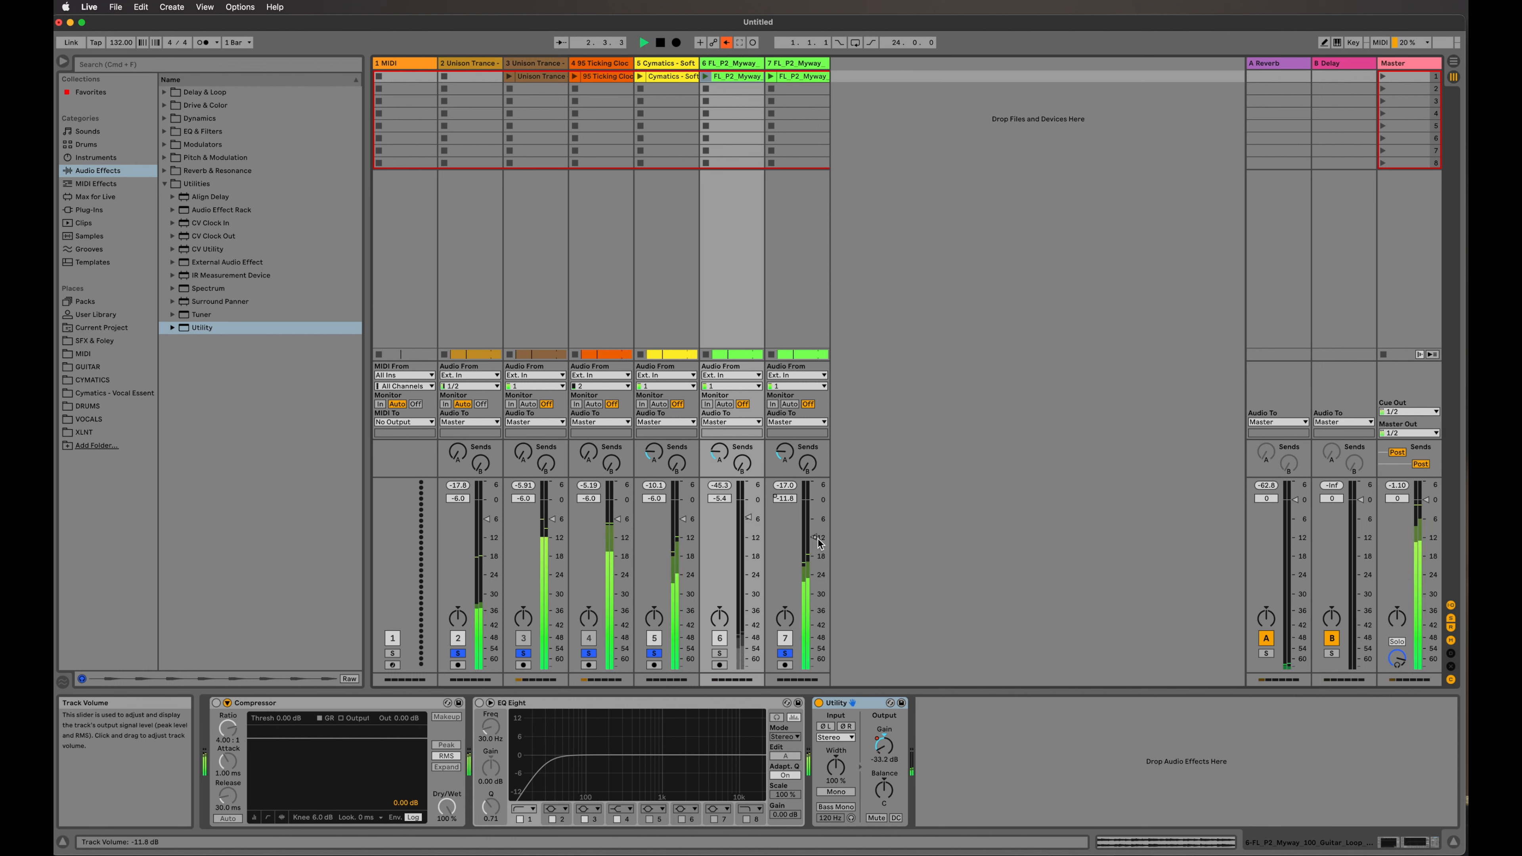
pyautogui.moveTo(820, 544)
pyautogui.mouseDown()
pyautogui.moveTo(813, 591)
pyautogui.moveTo(814, 522)
pyautogui.mouseUp()
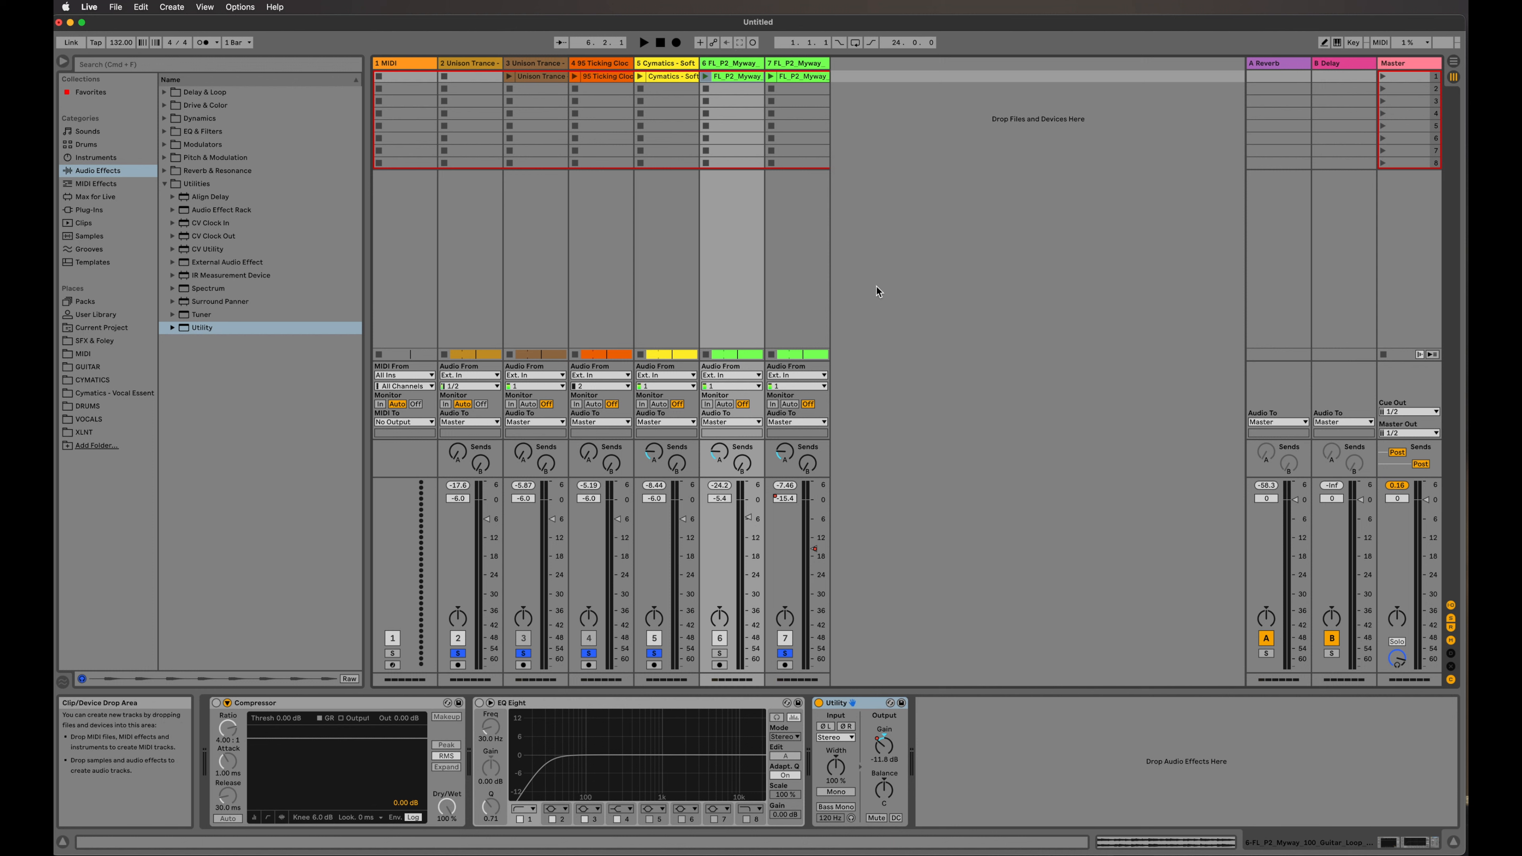
# Play the song from the start, compare track 7's volume automation in Arrangement View with its moving mixer fader, and stop playback
pyautogui.click(648, 42)
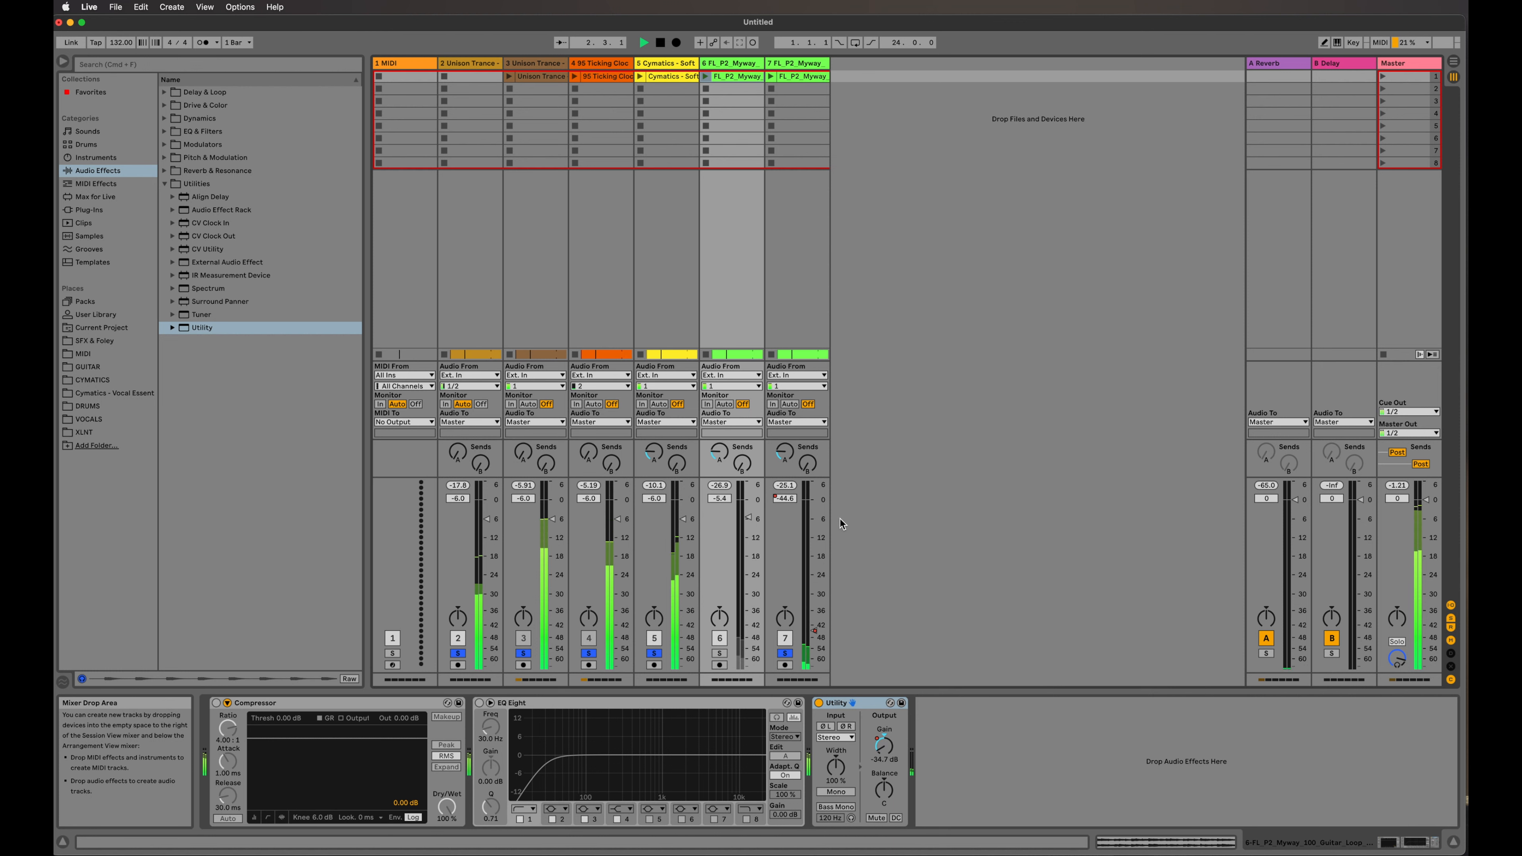
pyautogui.press('Tab')
pyautogui.moveTo(538, 499)
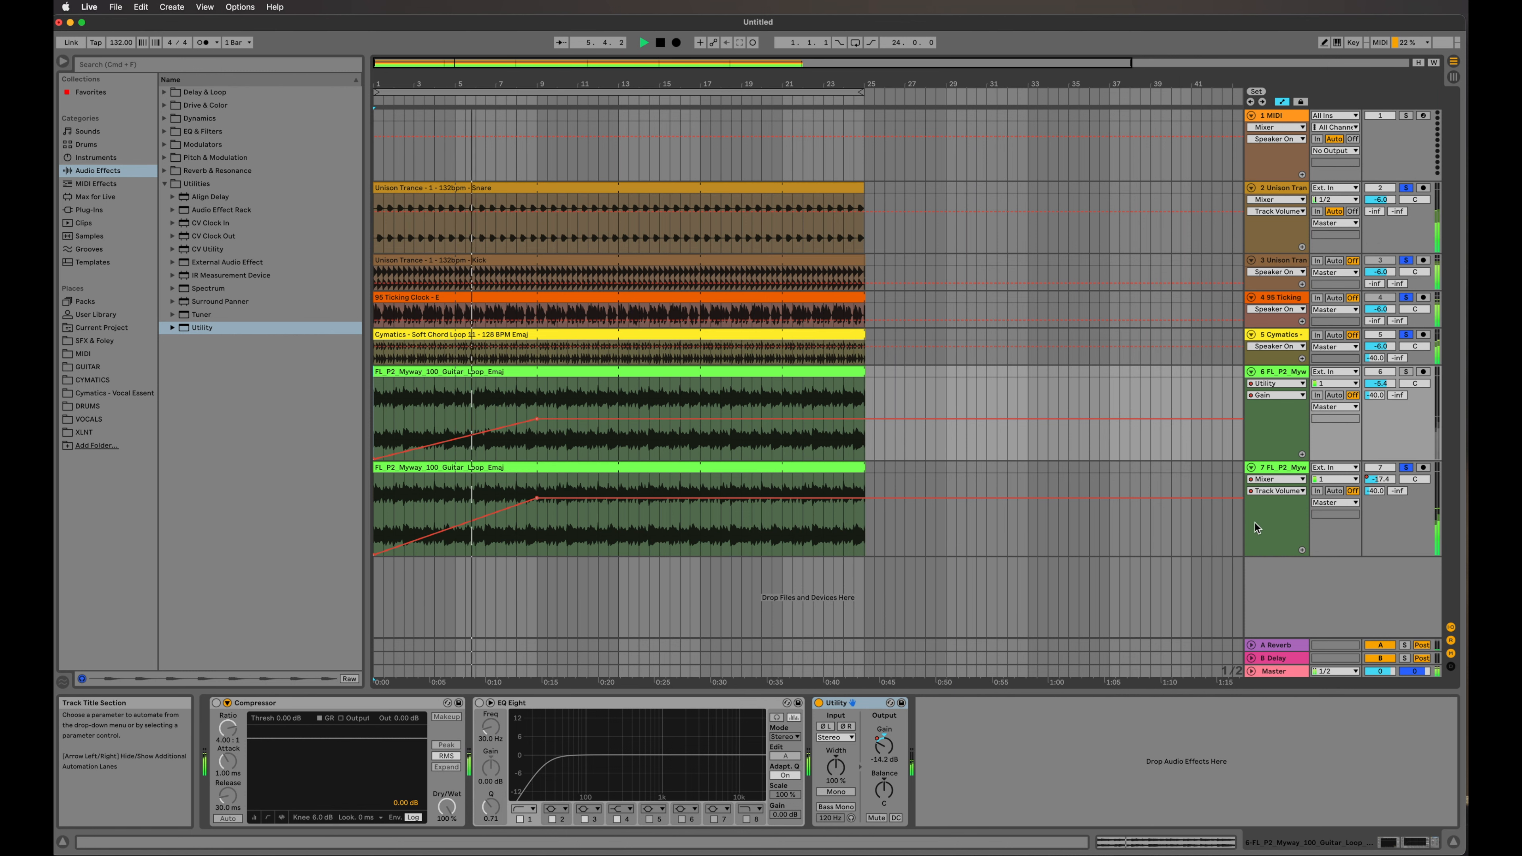
pyautogui.press('Tab')
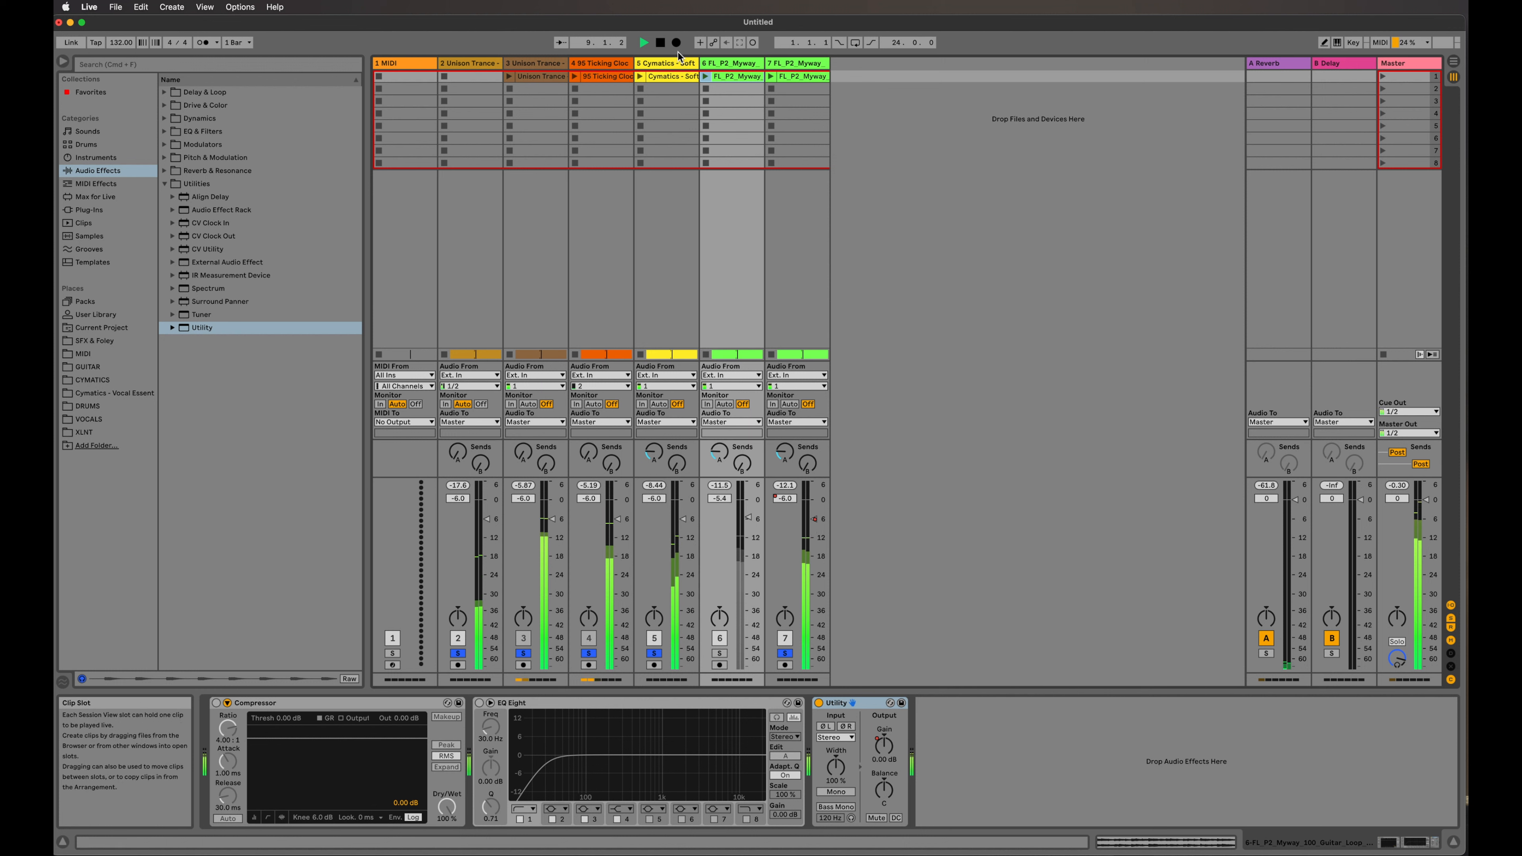
pyautogui.click(662, 42)
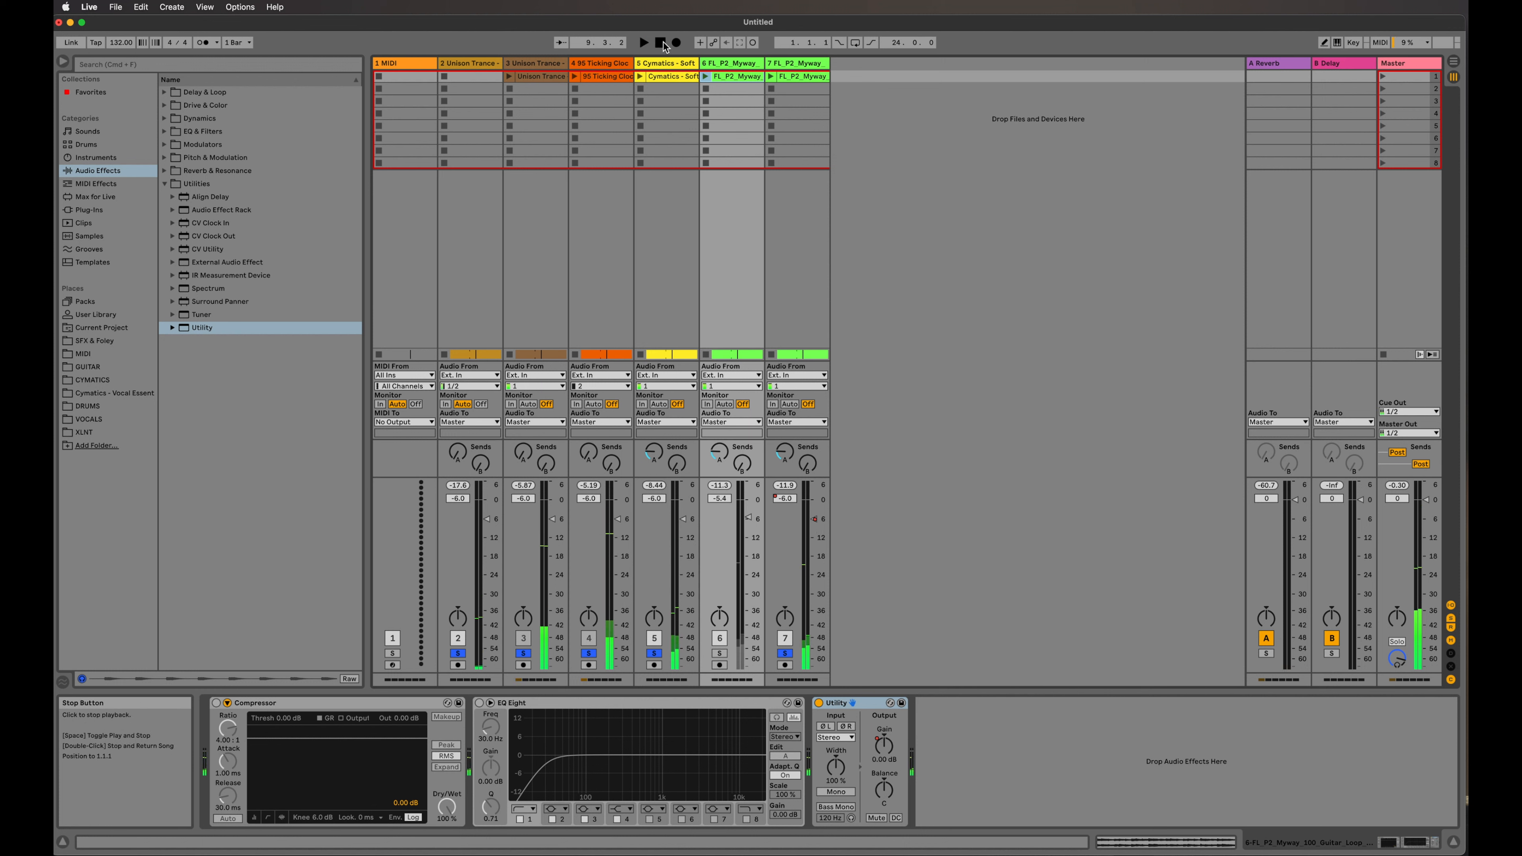
# Lower track 7's volume automation around bar 9 to about -10.3 dB and add zigzag breakpoints between about bars 14 and 18
pyautogui.press('Tab')
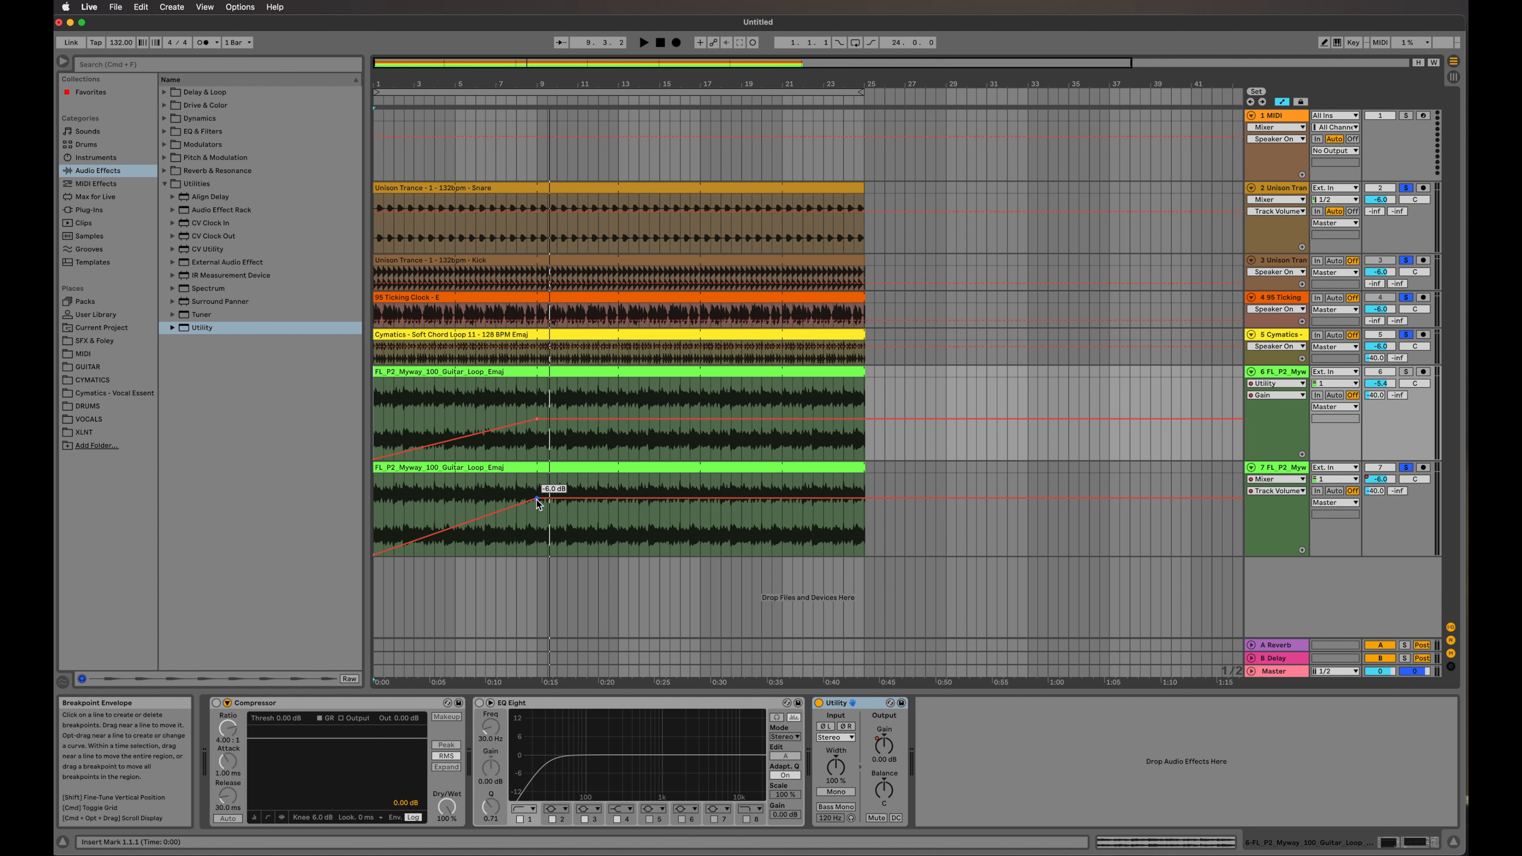
pyautogui.moveTo(537, 499); pyautogui.dragTo(537, 507)
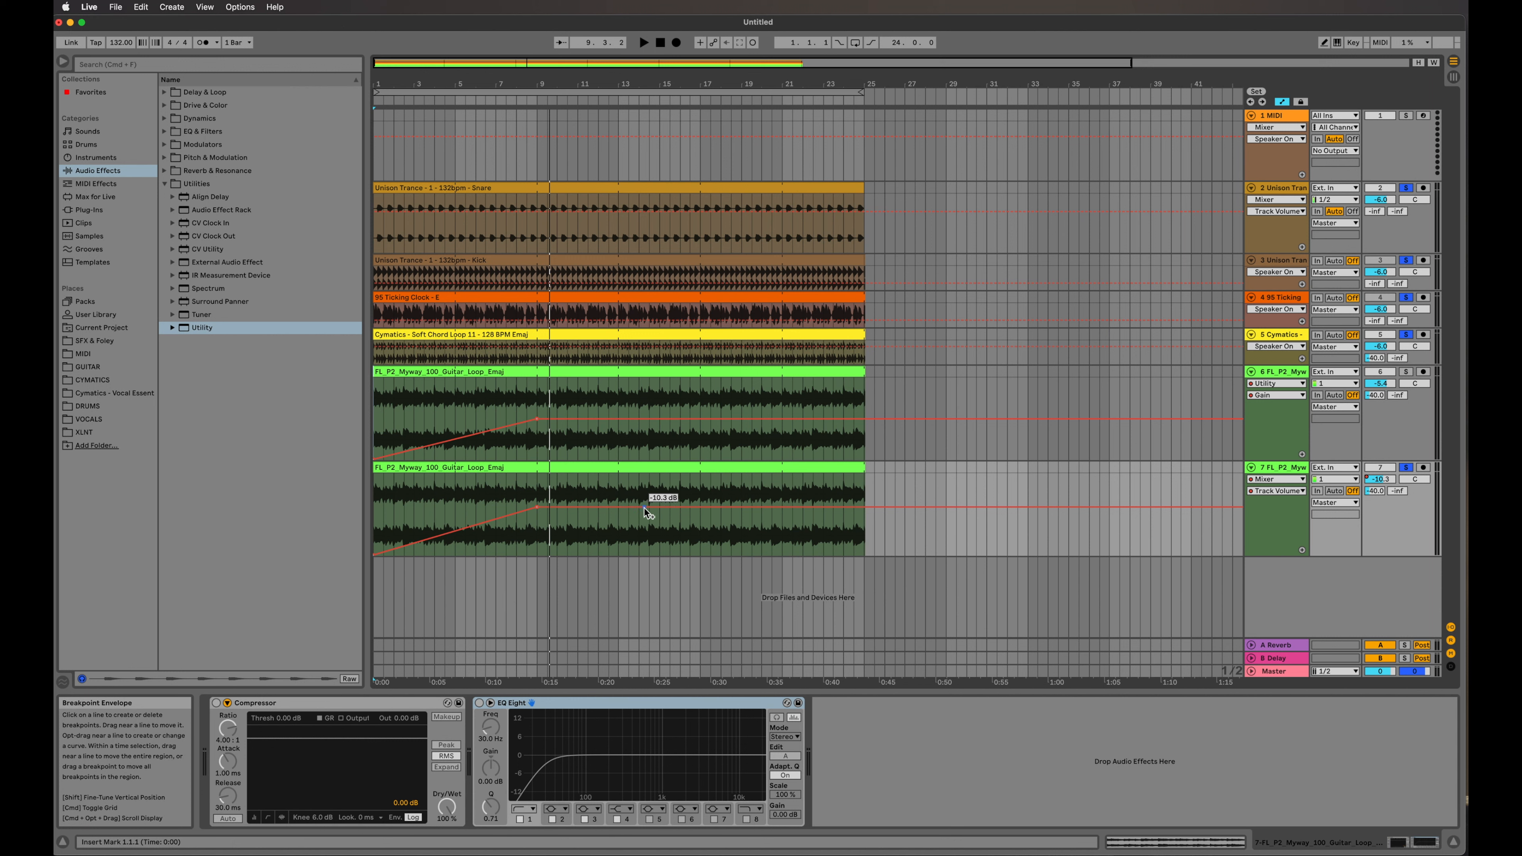
pyautogui.moveTo(644, 509); pyautogui.dragTo(731, 513)
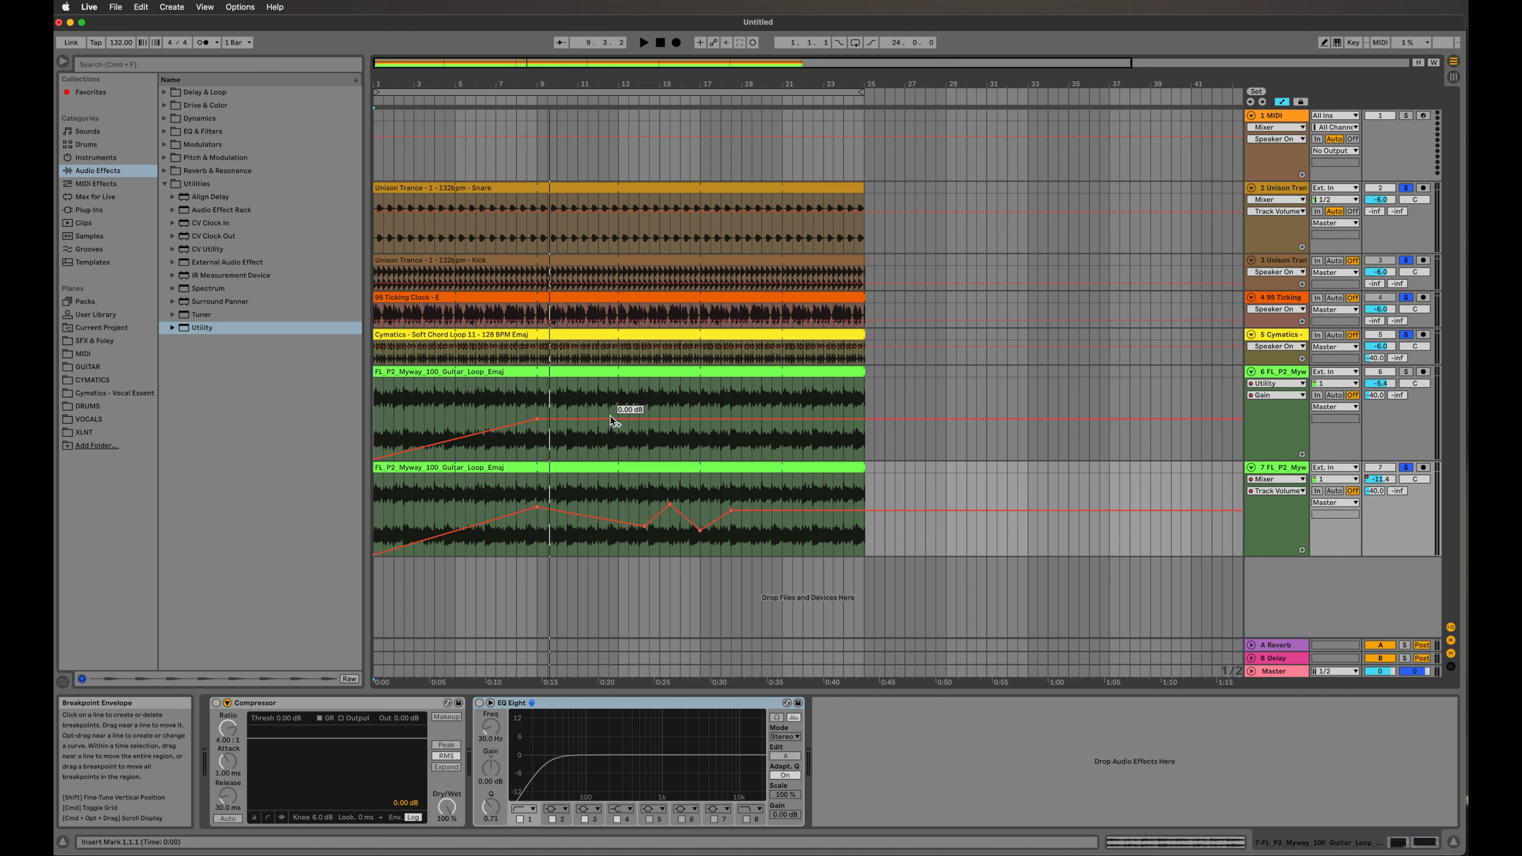
# Add zigzag breakpoints to track 6's Utility gain automation between about bars 12 and 19, ending at about 0.59 dB
pyautogui.click(616, 425)
pyautogui.moveTo(628, 419); pyautogui.dragTo(742, 419)
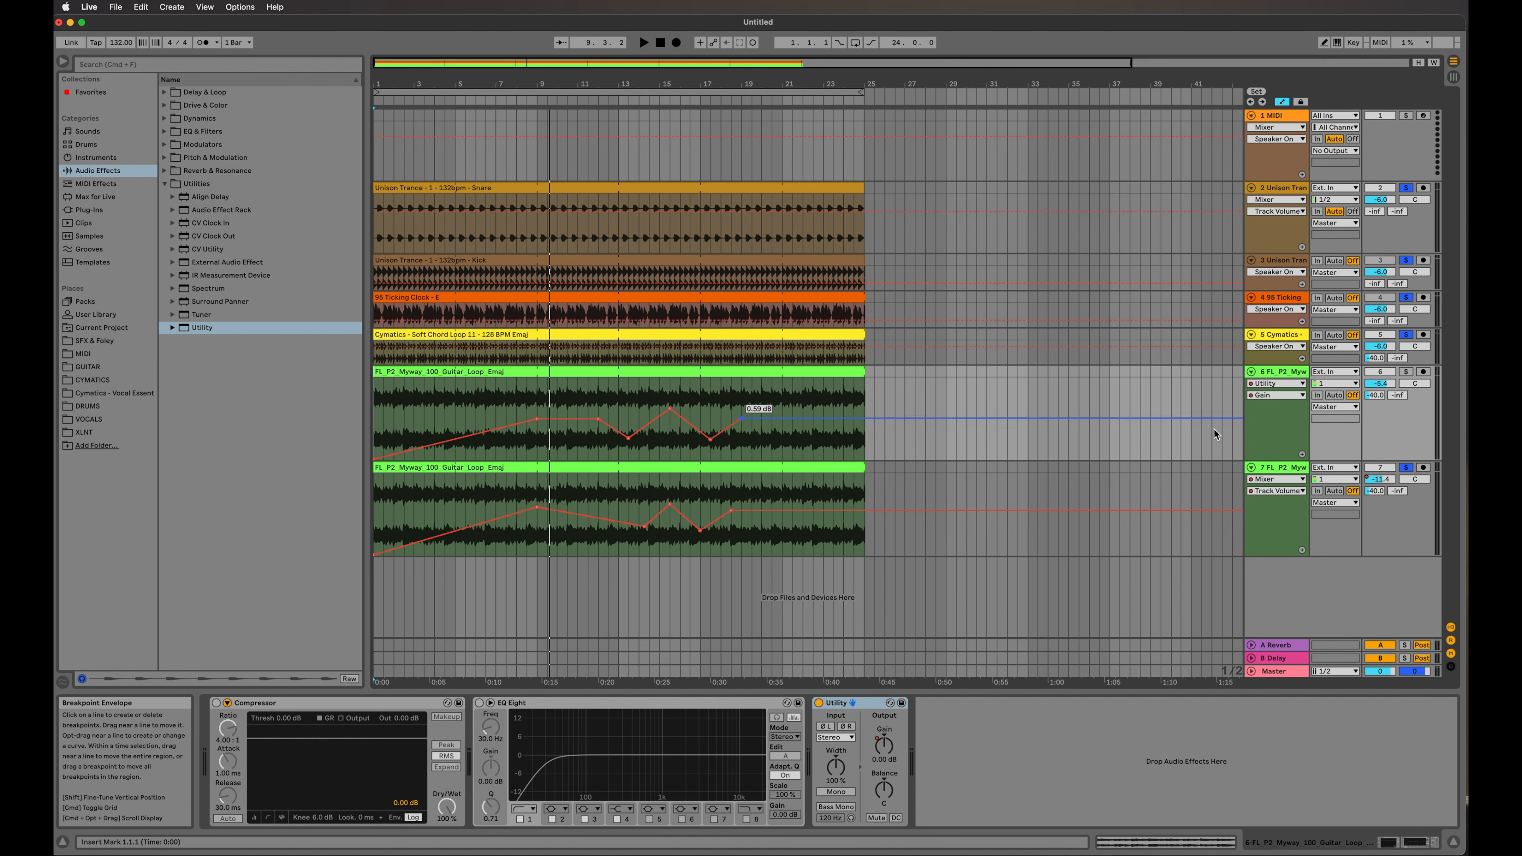
# Solo track 6 instead of track 7 and start playback in Session View
pyautogui.click(1289, 421)
pyautogui.click(1406, 372)
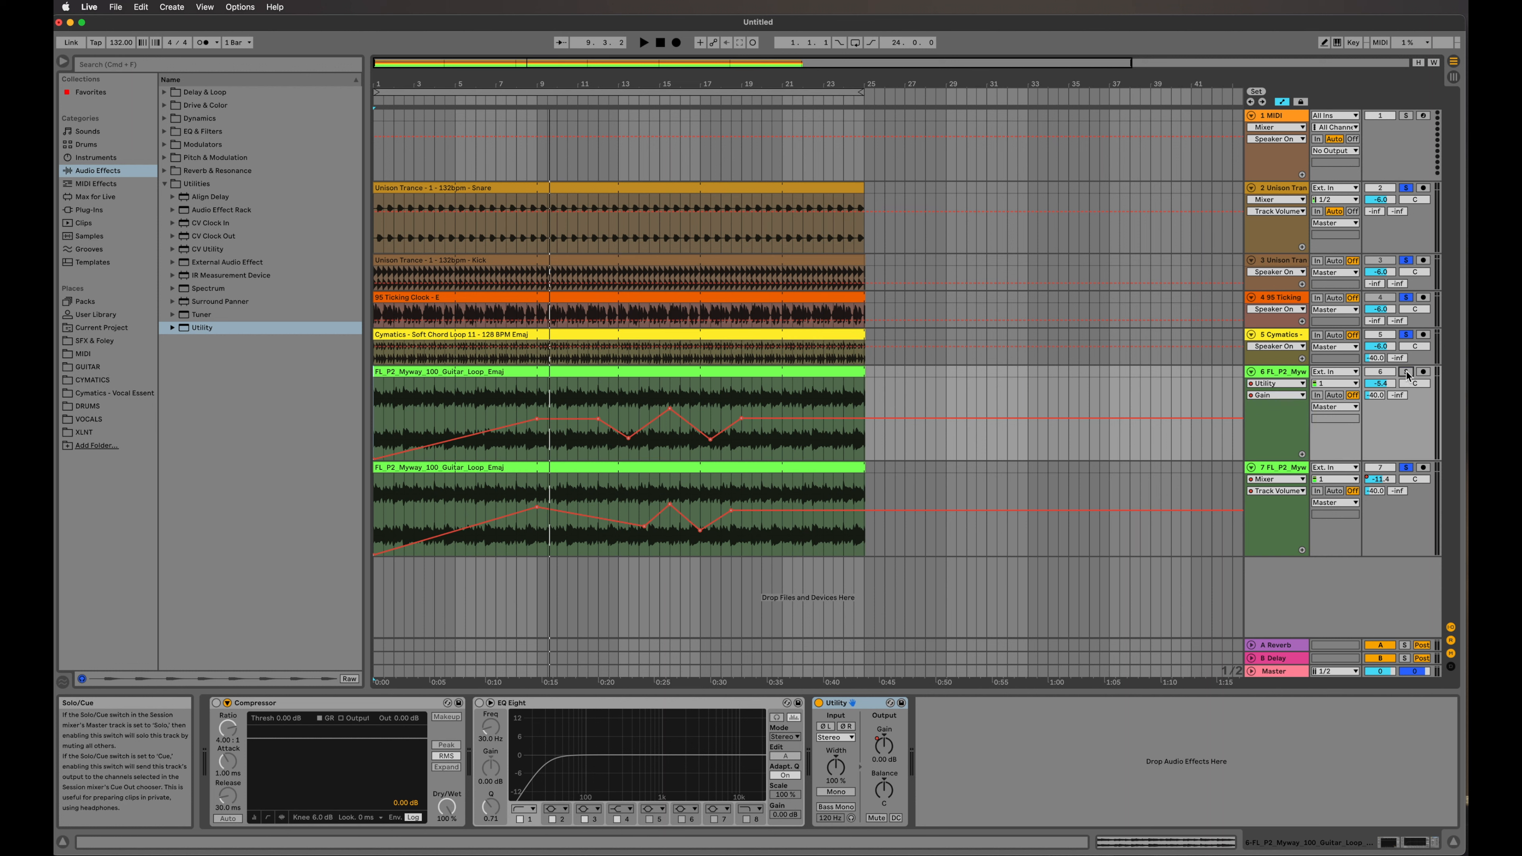
pyautogui.click(1407, 467)
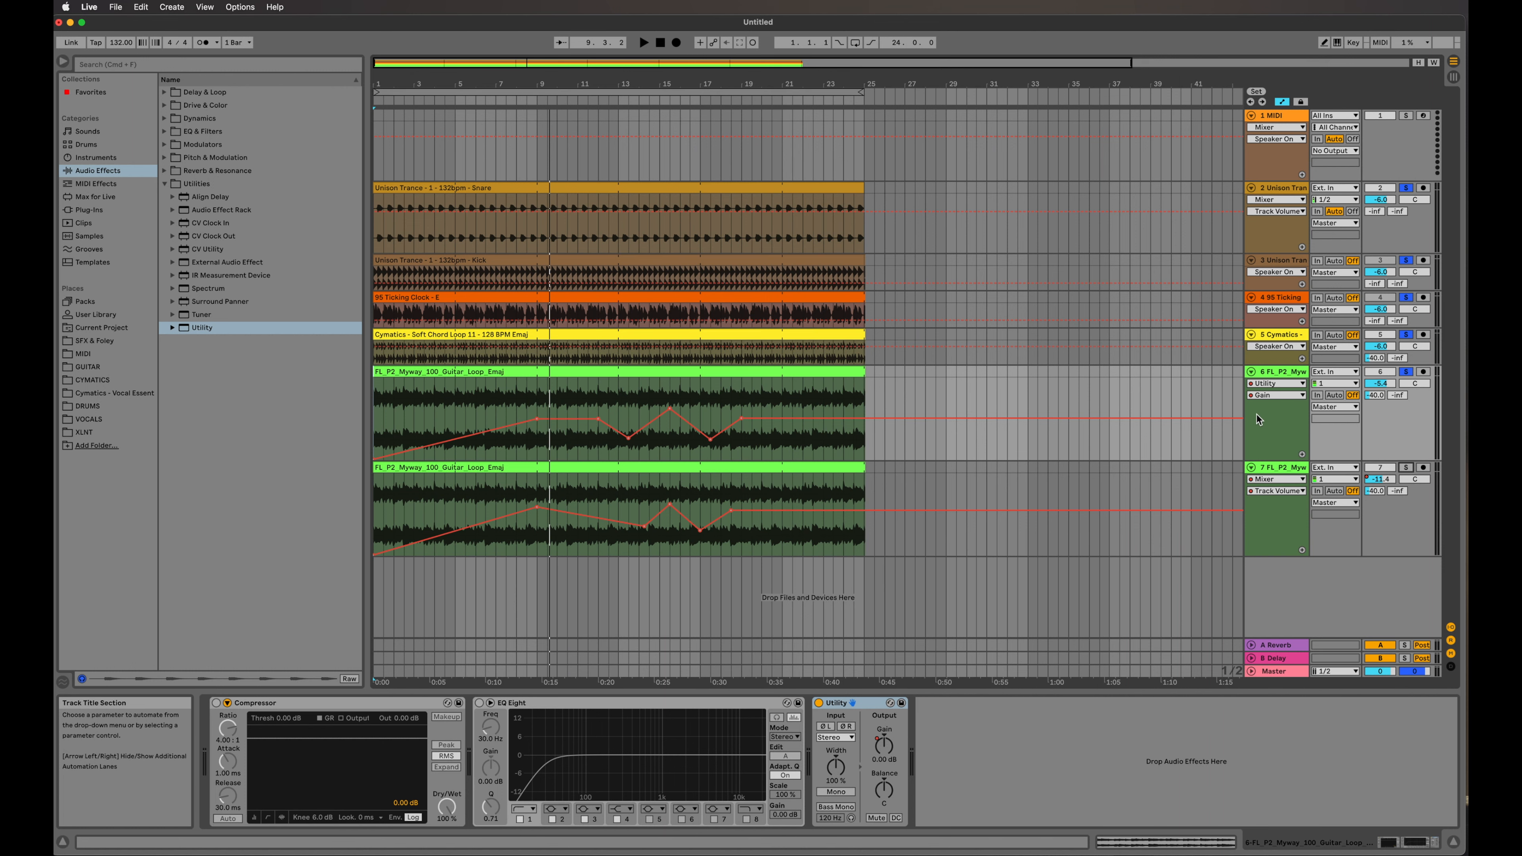
pyautogui.press('Tab')
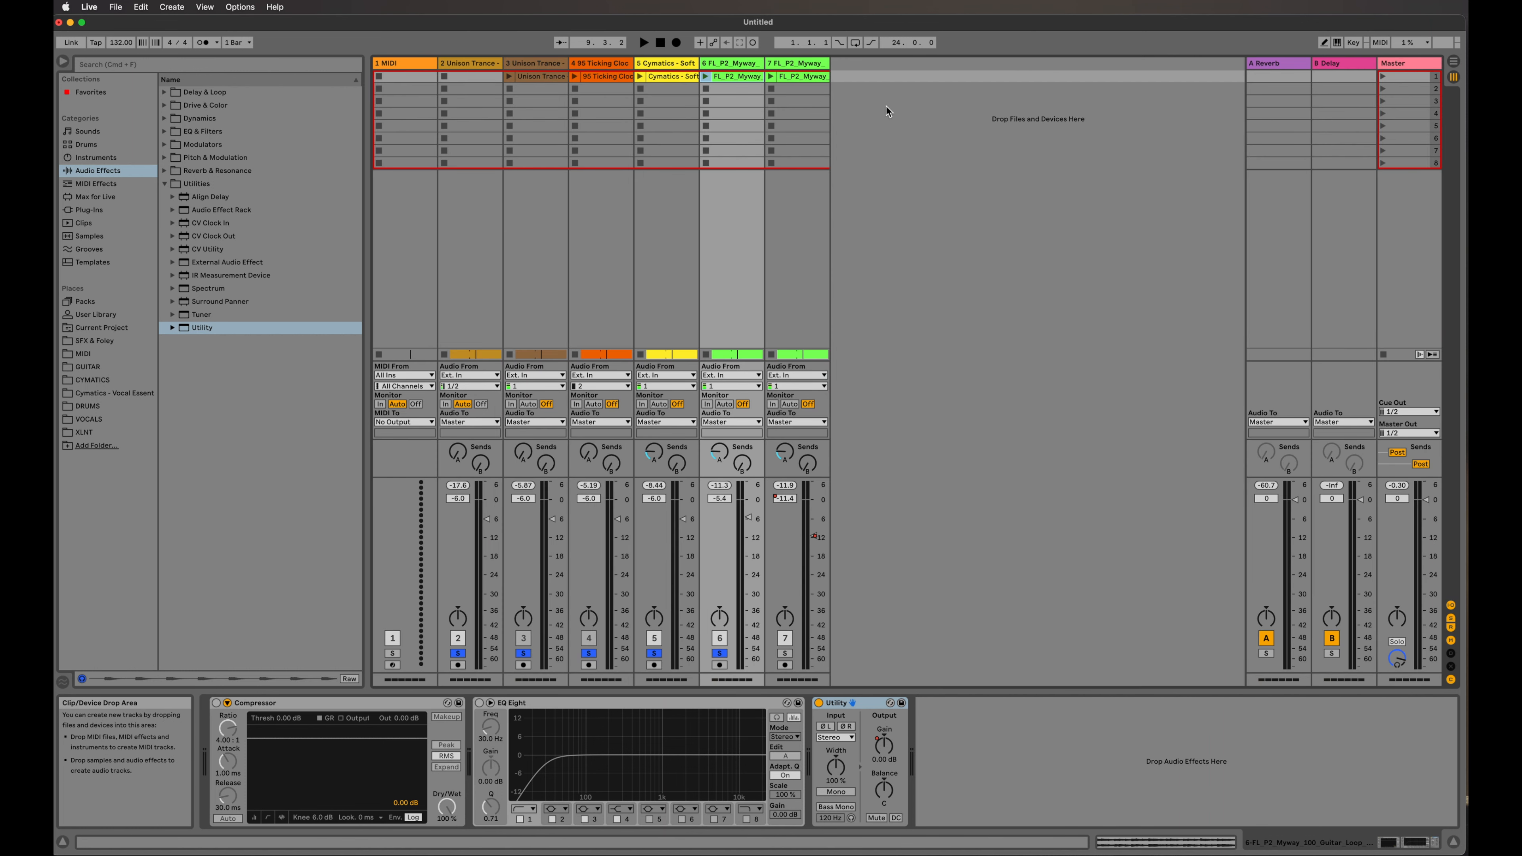
pyautogui.click(644, 43)
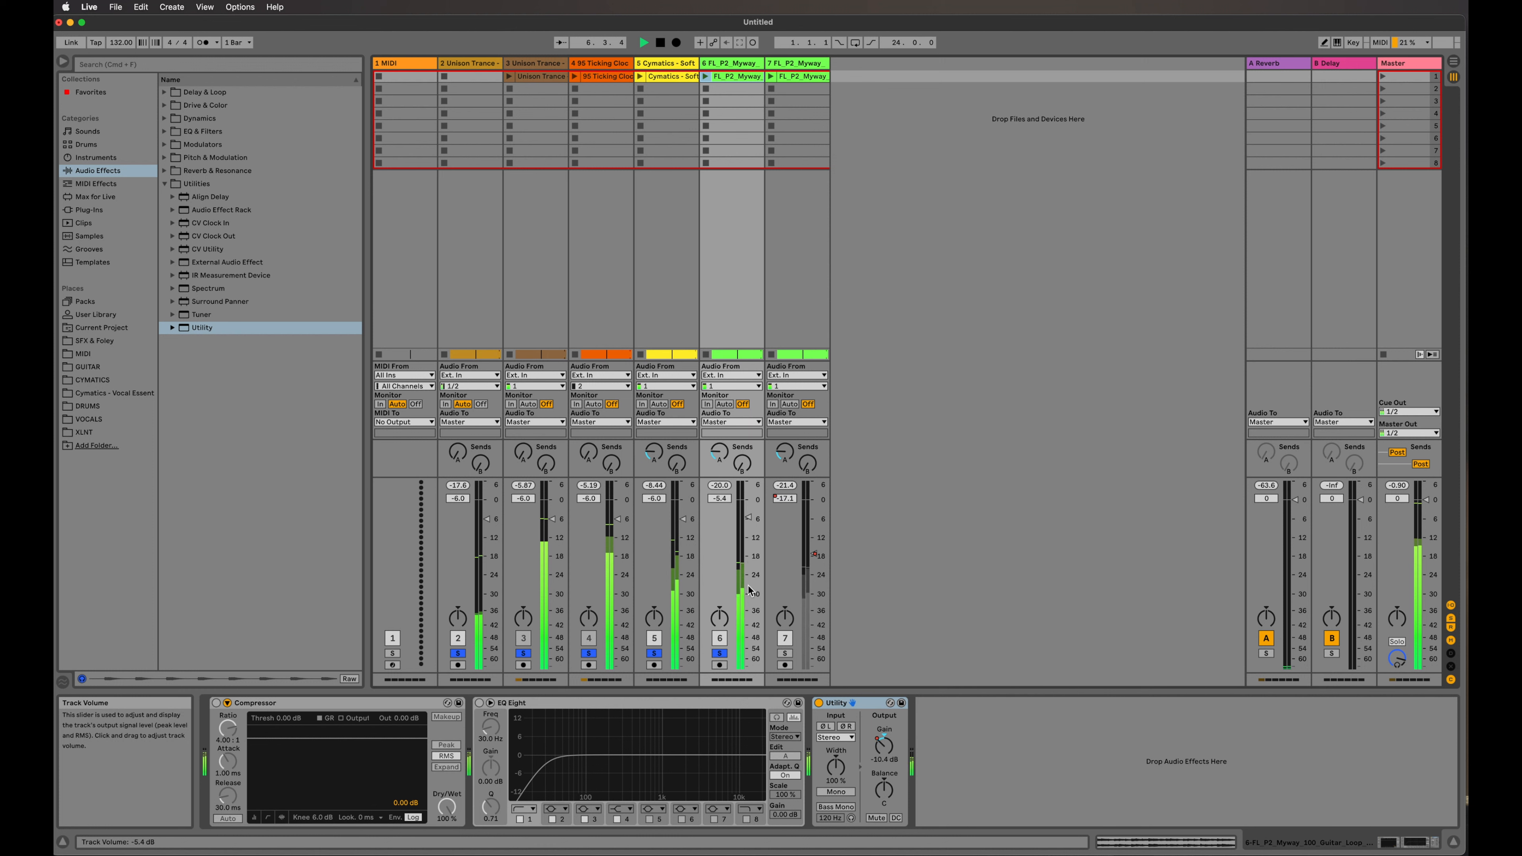
# Move track 6's volume fader during playback down to about -25.4 dB and back up to about -3.9 dB
pyautogui.moveTo(755, 542); pyautogui.dragTo(752, 585)
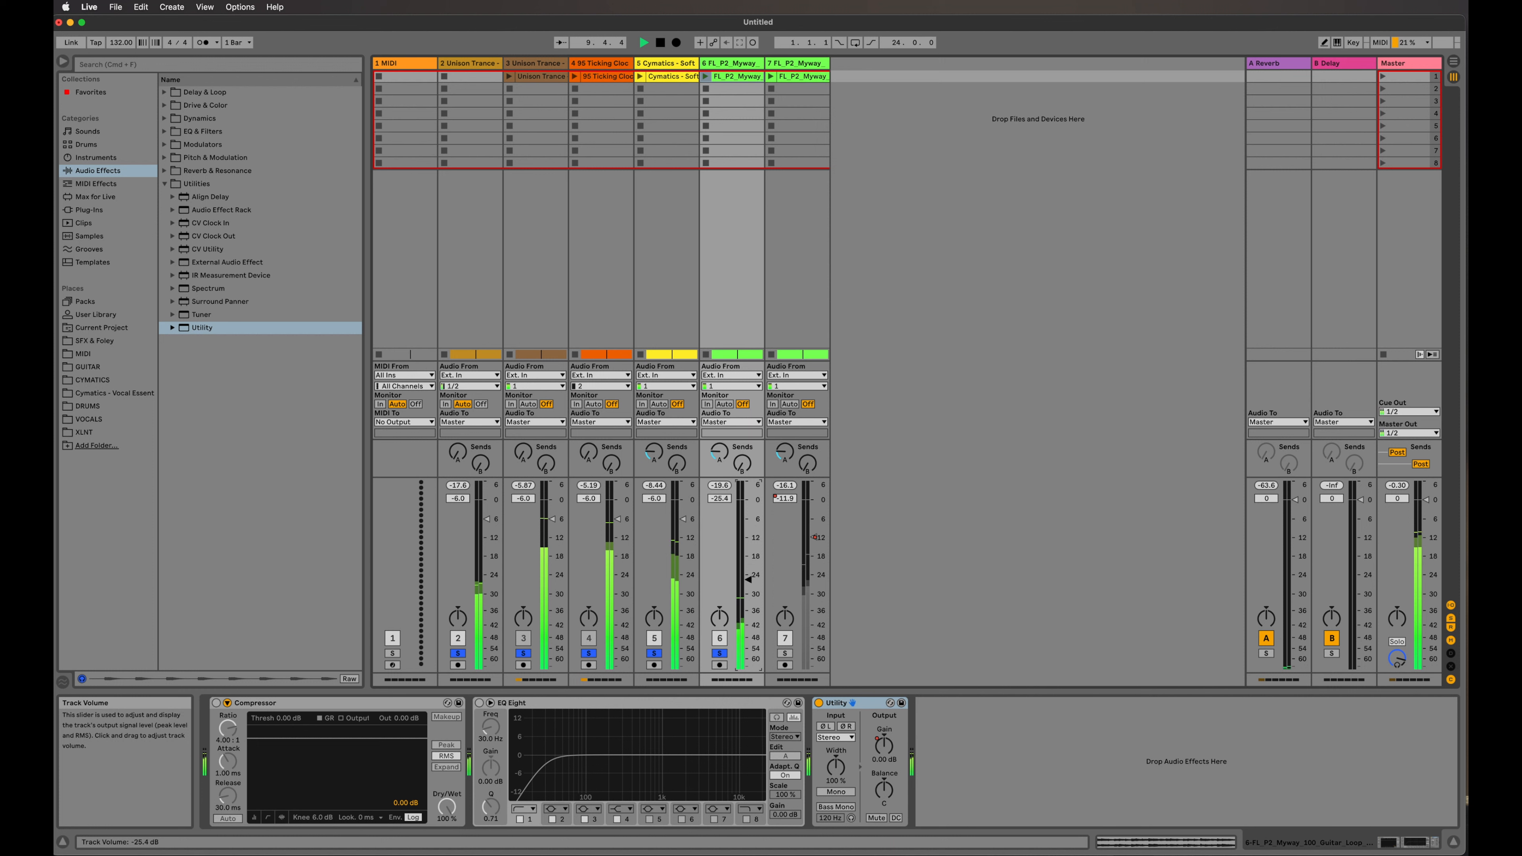
pyautogui.moveTo(748, 579); pyautogui.dragTo(748, 507)
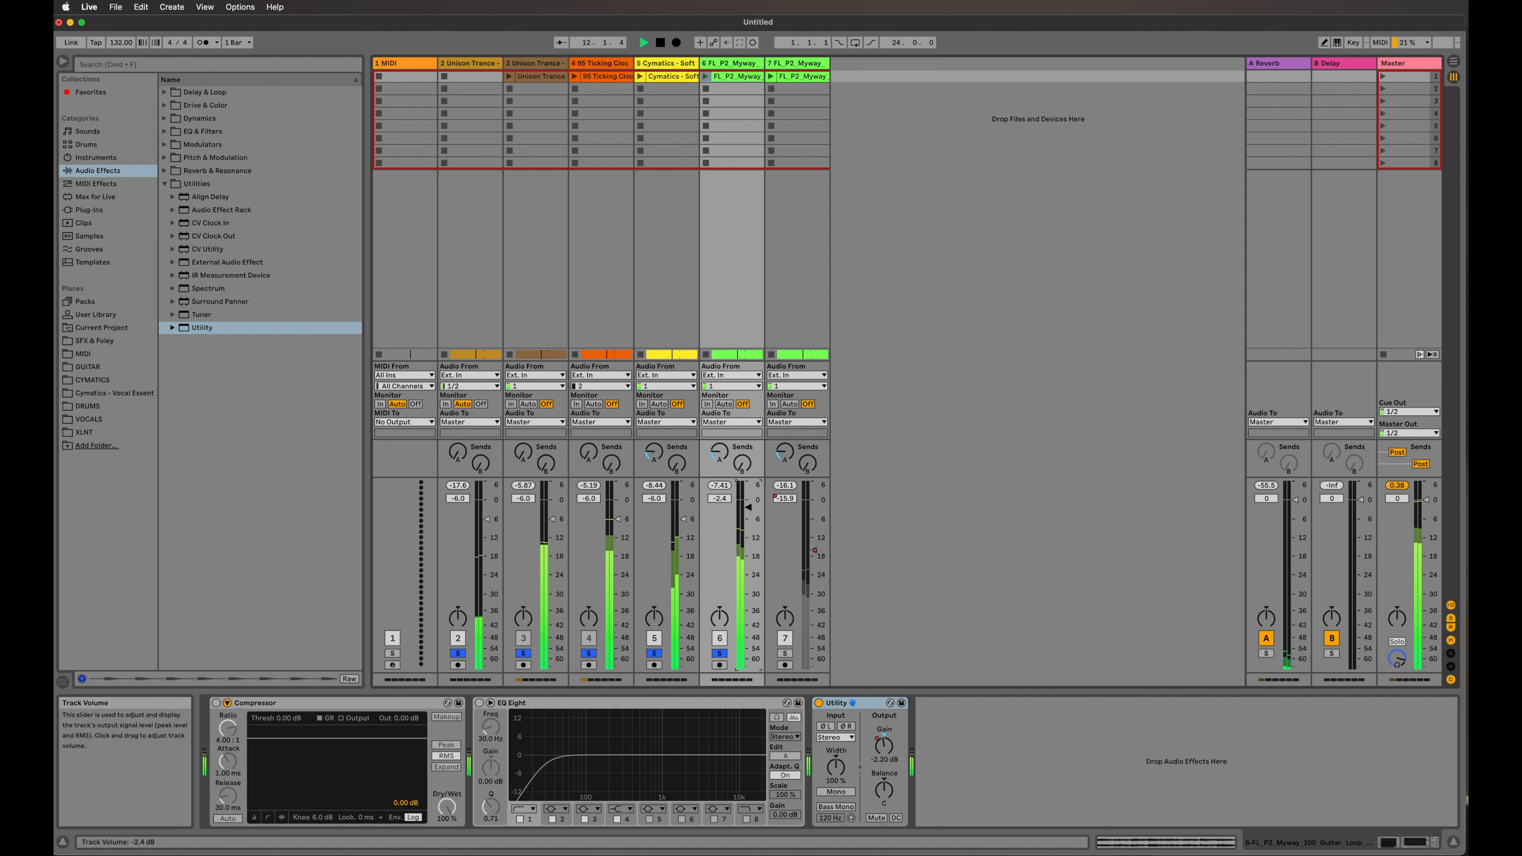
pyautogui.moveTo(748, 508)
pyautogui.mouseDown()
pyautogui.moveTo(748, 530)
pyautogui.moveTo(748, 511)
pyautogui.mouseUp()
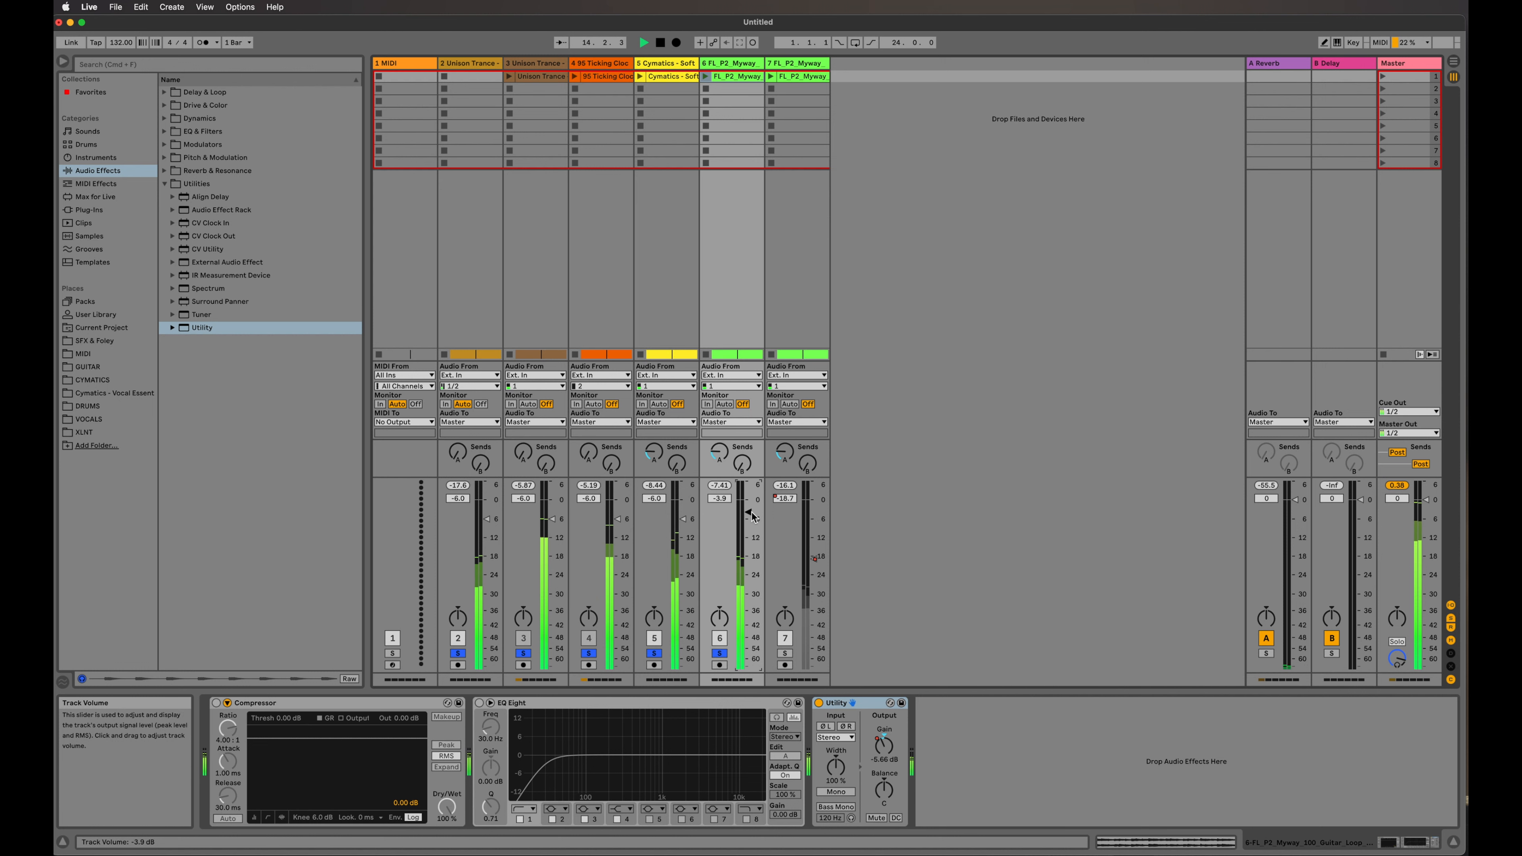
# Return to Arrangement View, solo track 7 instead of track 6 and select track 7
pyautogui.press('Tab')
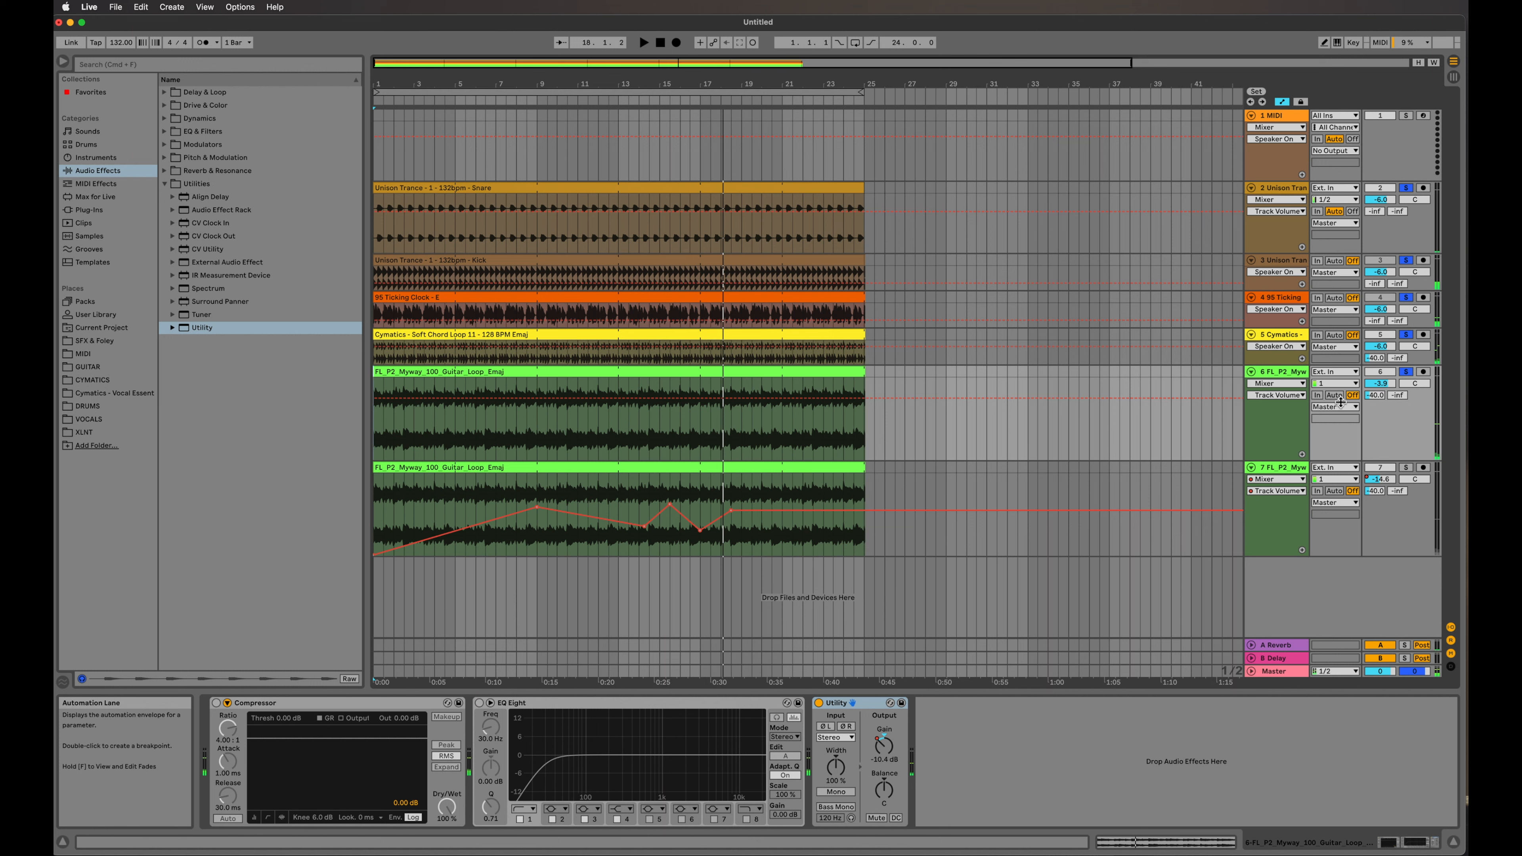
pyautogui.click(1406, 467)
pyautogui.click(1406, 372)
pyautogui.click(1278, 510)
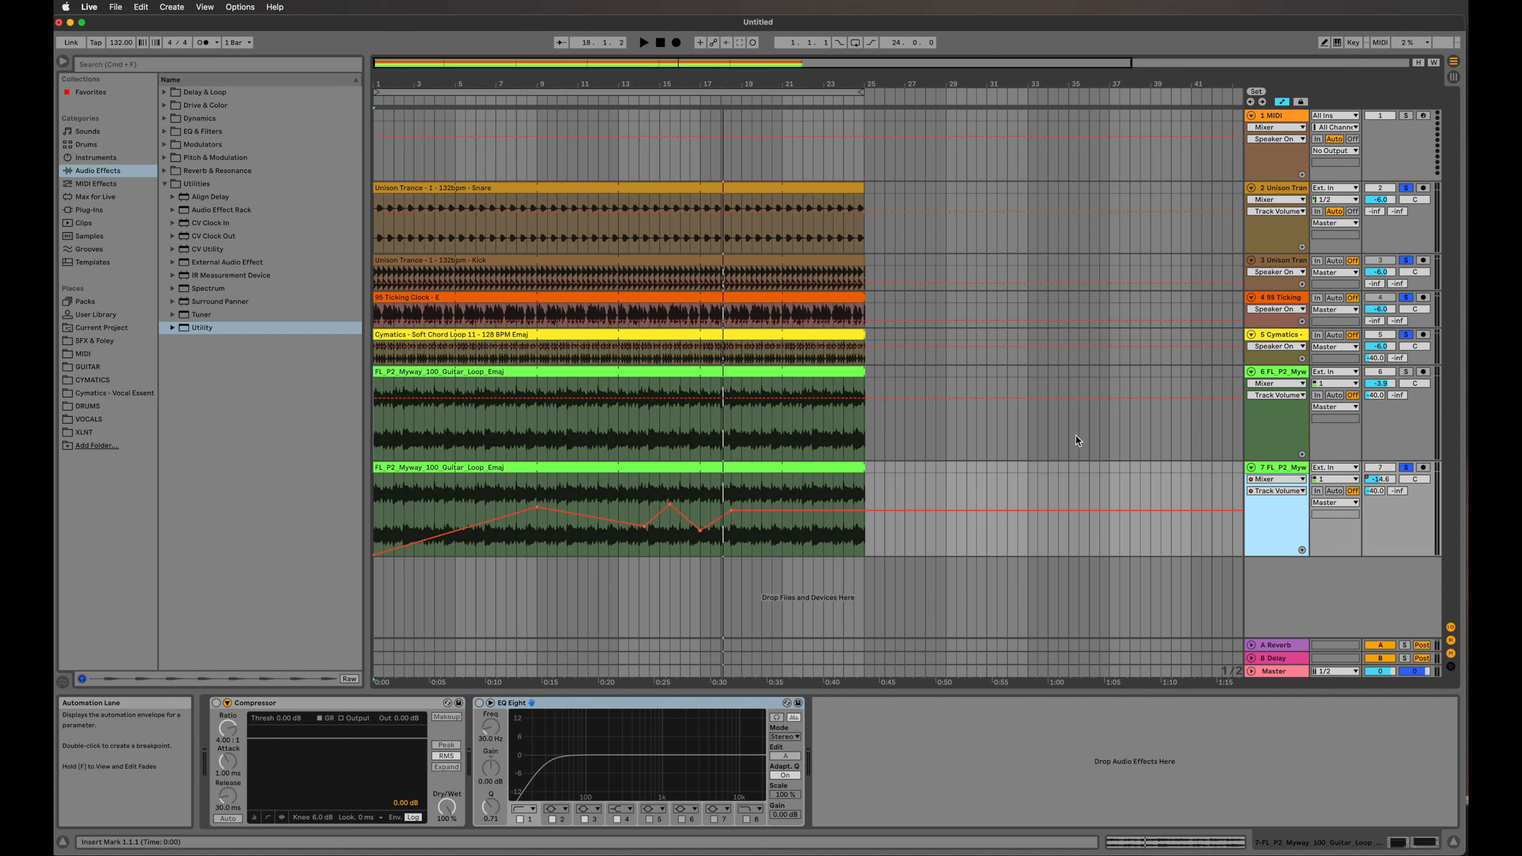
# Show the Utility gain automation in track 6's lane, and select its Utility device and then track 7 for comparison
pyautogui.click(1275, 383)
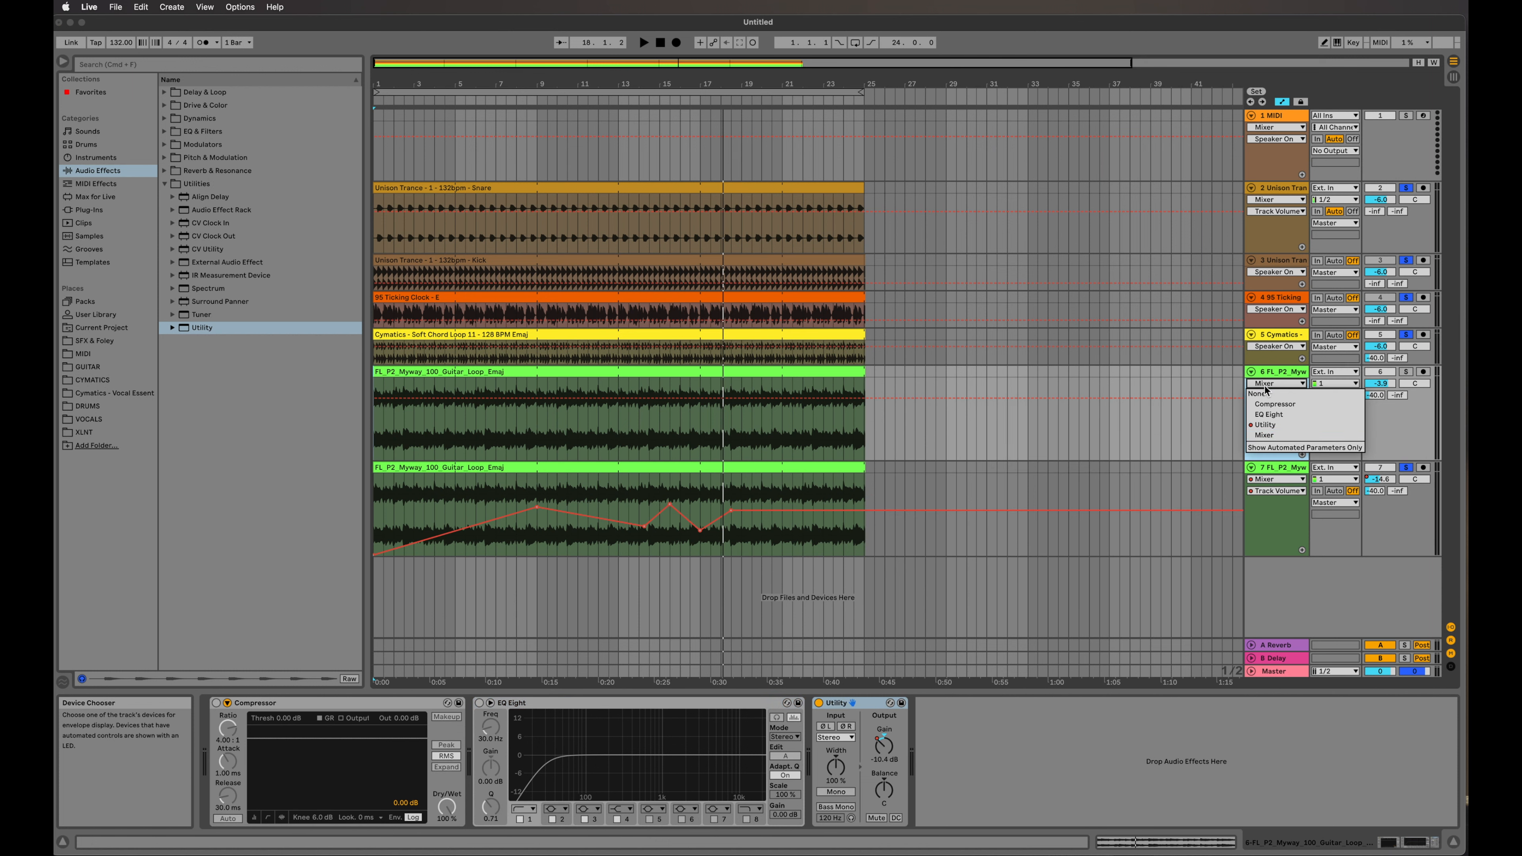
pyautogui.click(1266, 425)
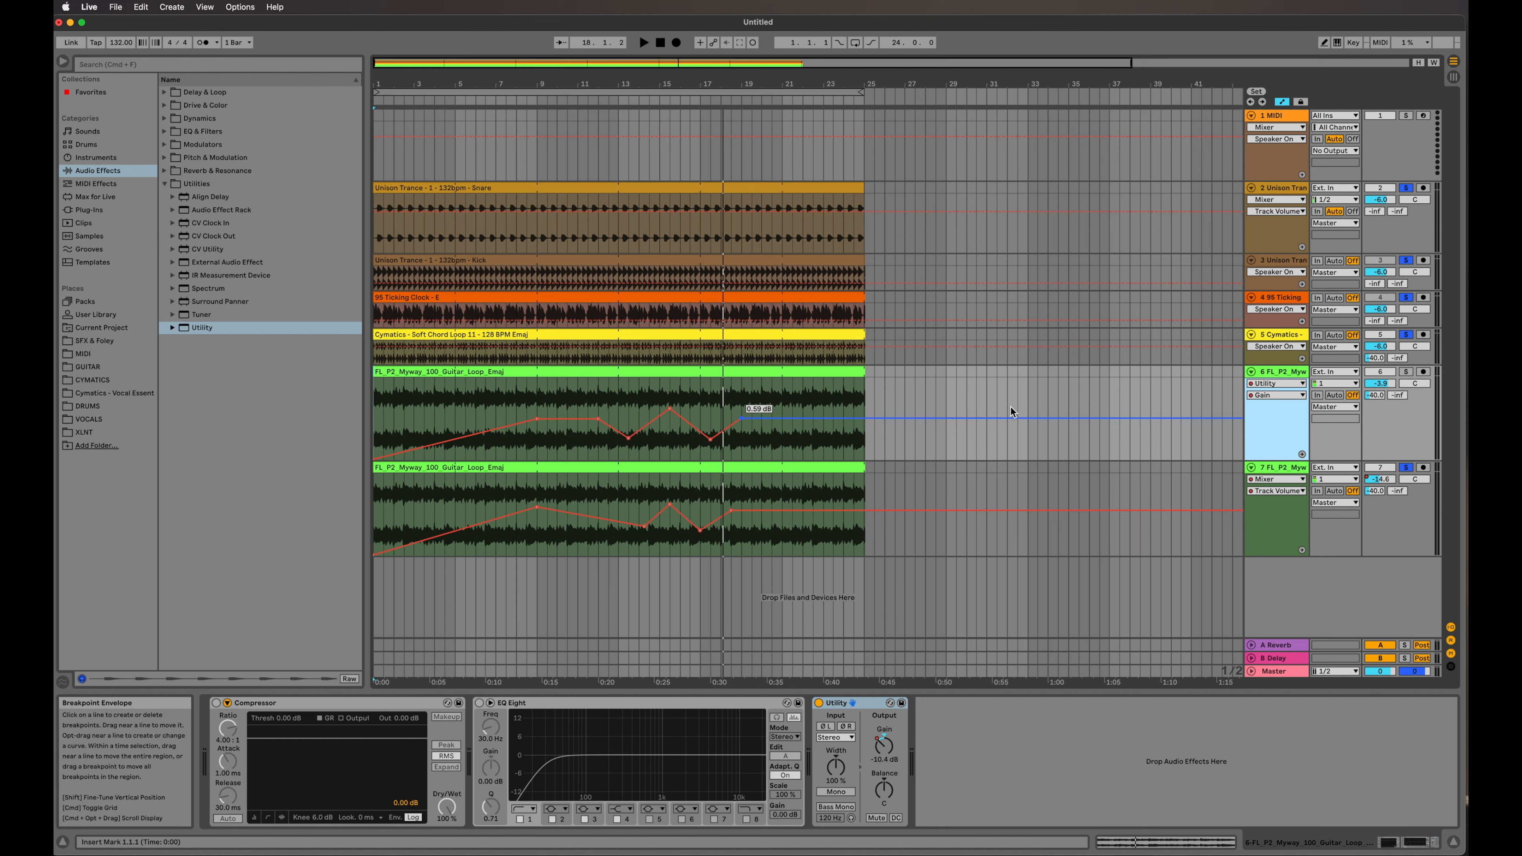
pyautogui.click(853, 418)
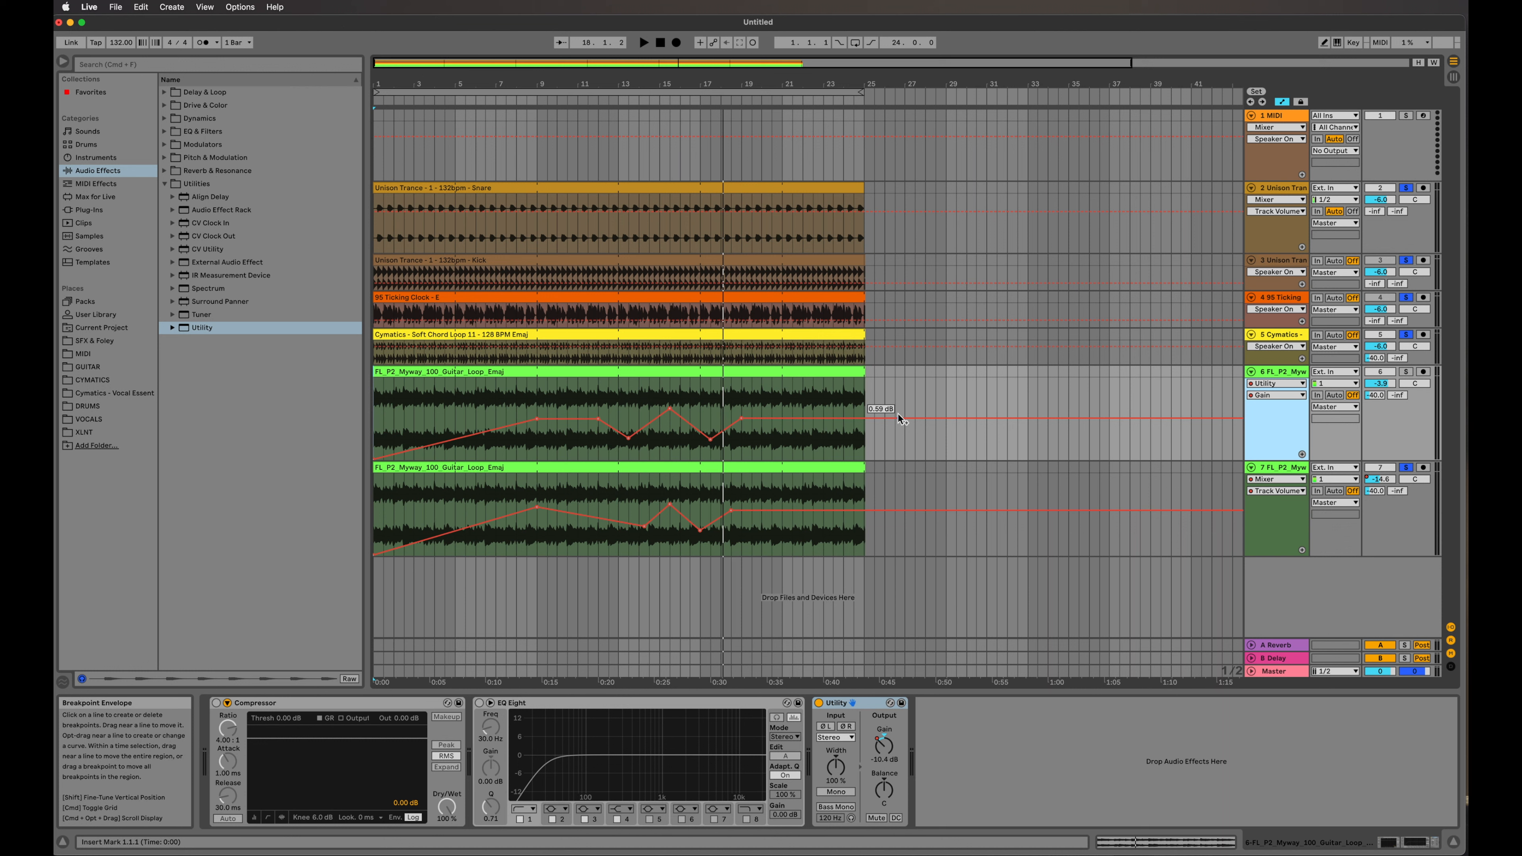
pyautogui.click(865, 704)
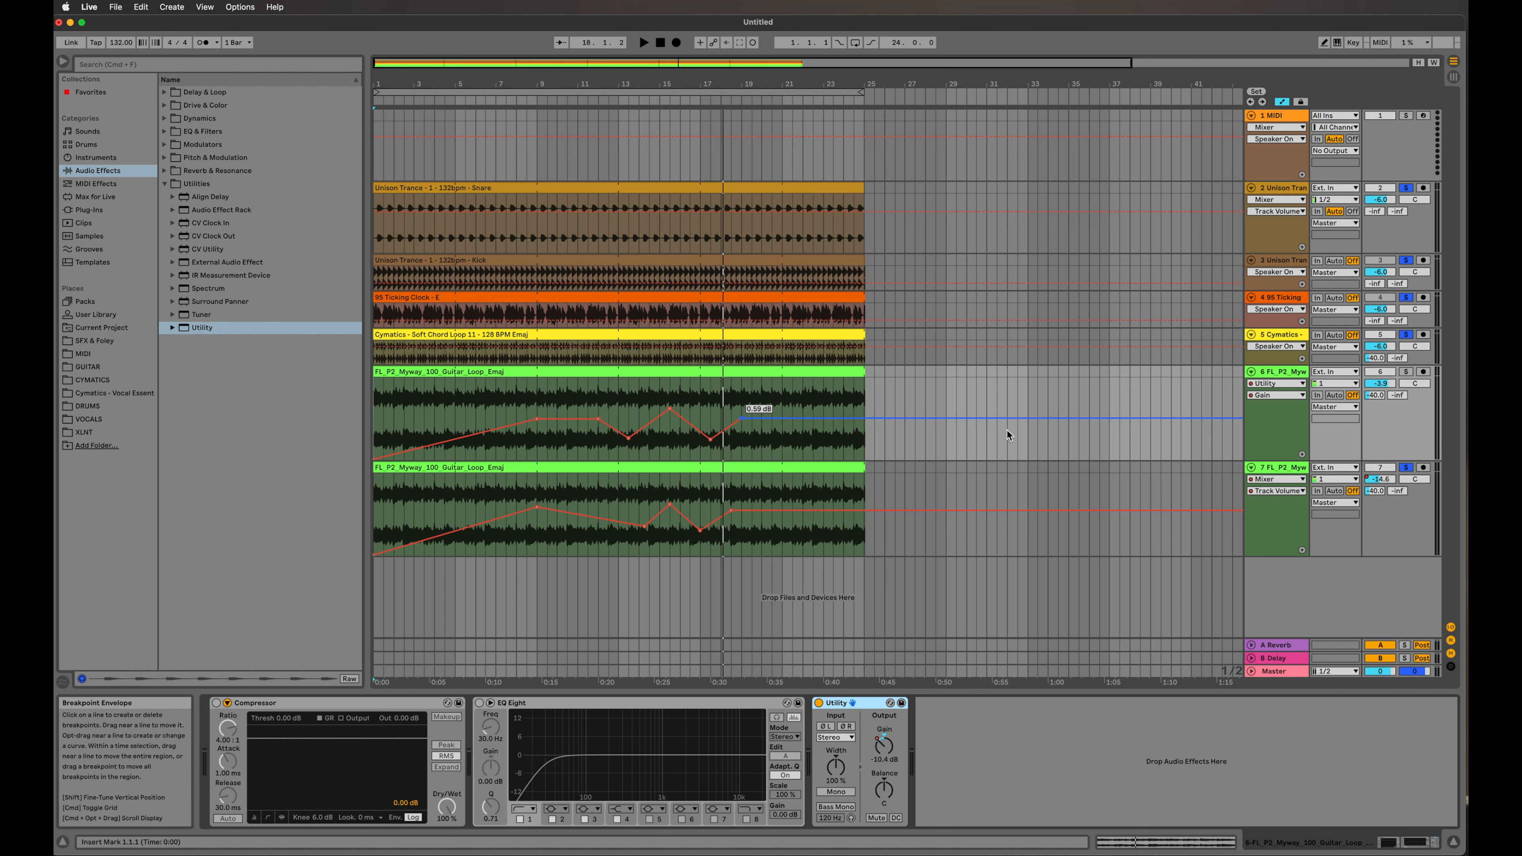
pyautogui.click(1267, 529)
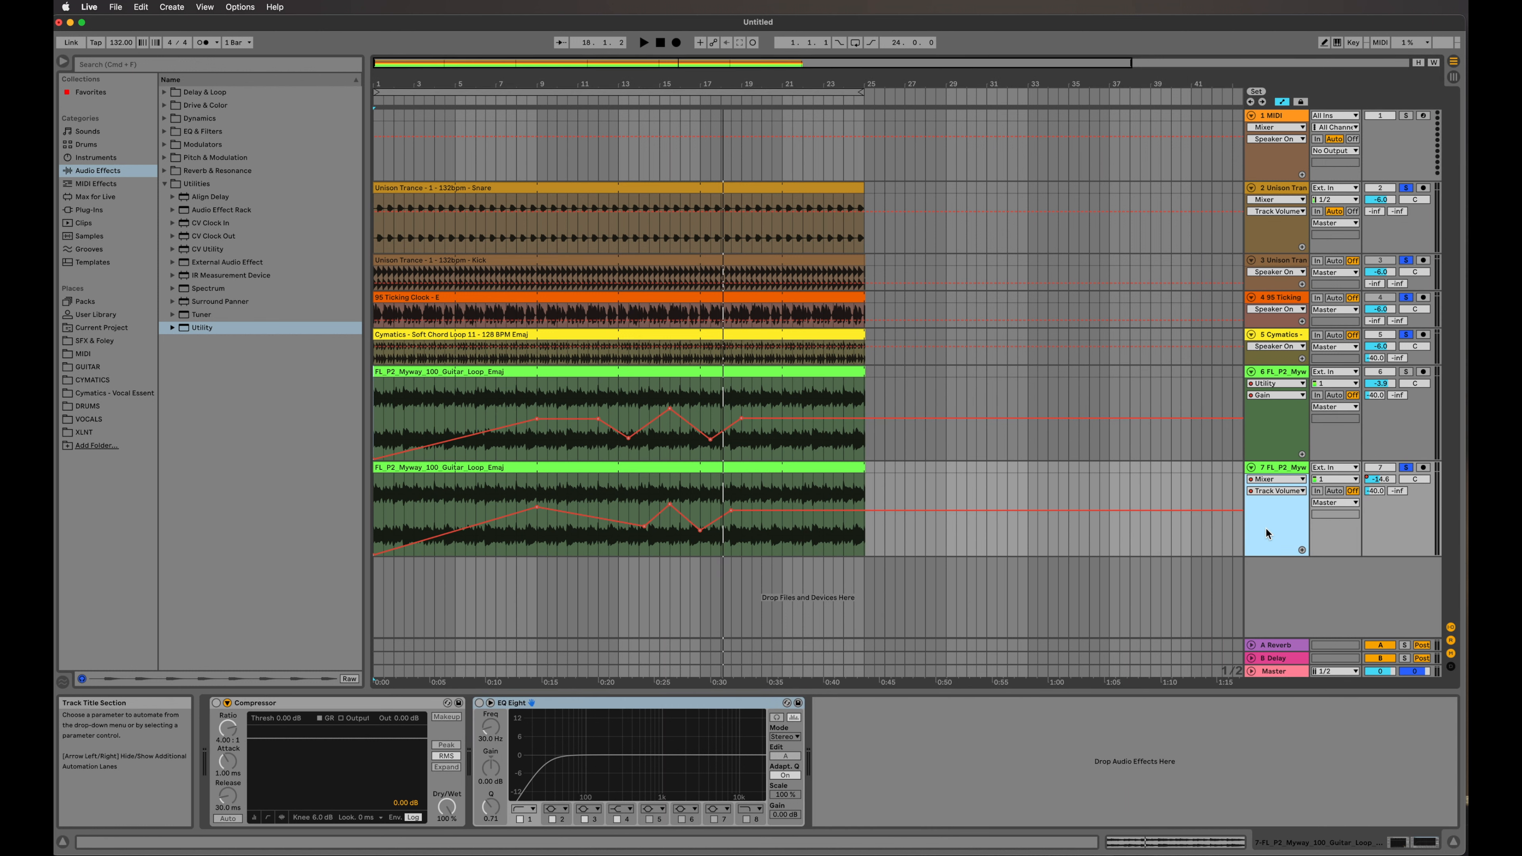